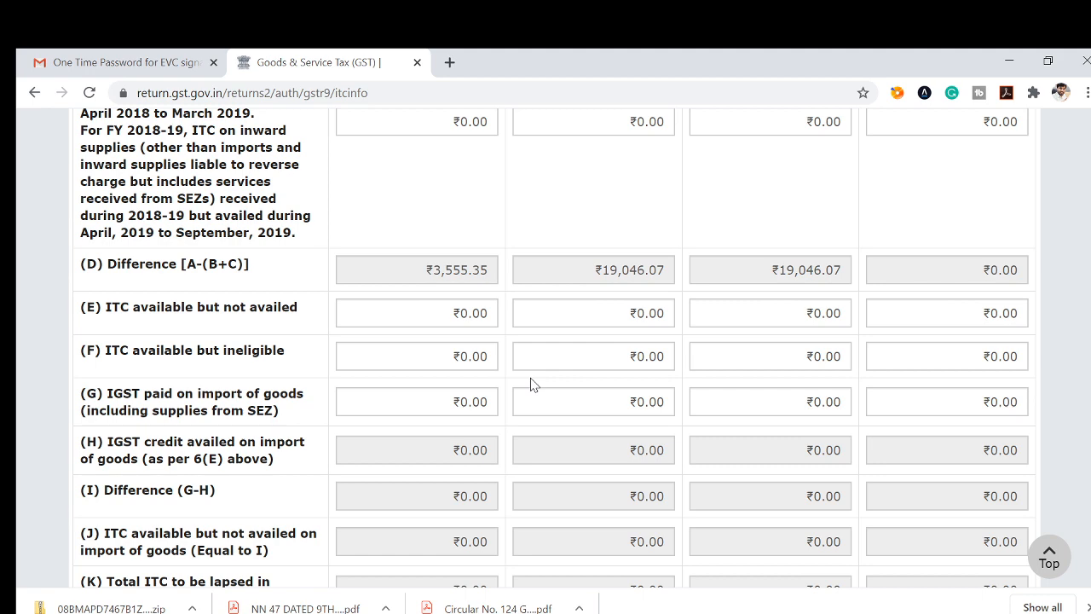
Examine table 8 "Other ITC related information" of GSTR-9, including row A for ITC as per GSTR-2A and the remaining rows.
scroll(530, 385, up, 5)
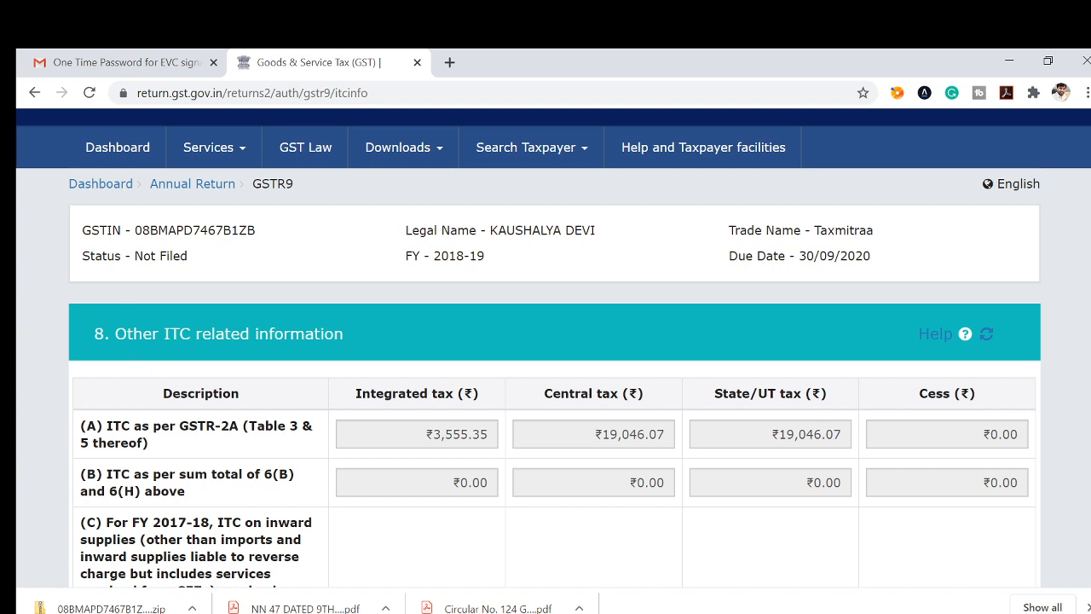
drag(114, 334, 366, 340)
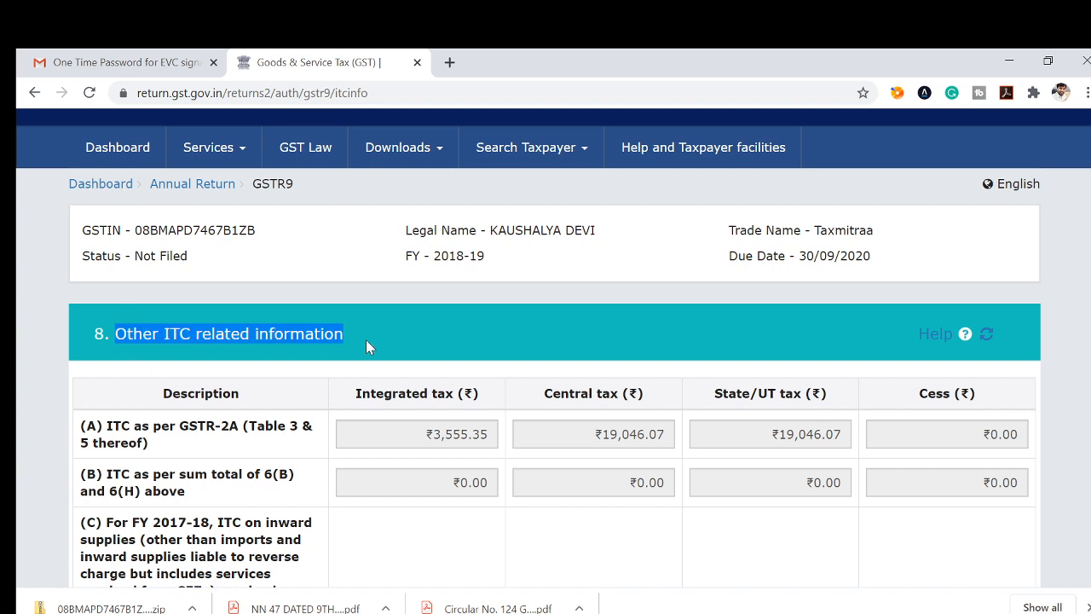
scroll(366, 343, down, 3)
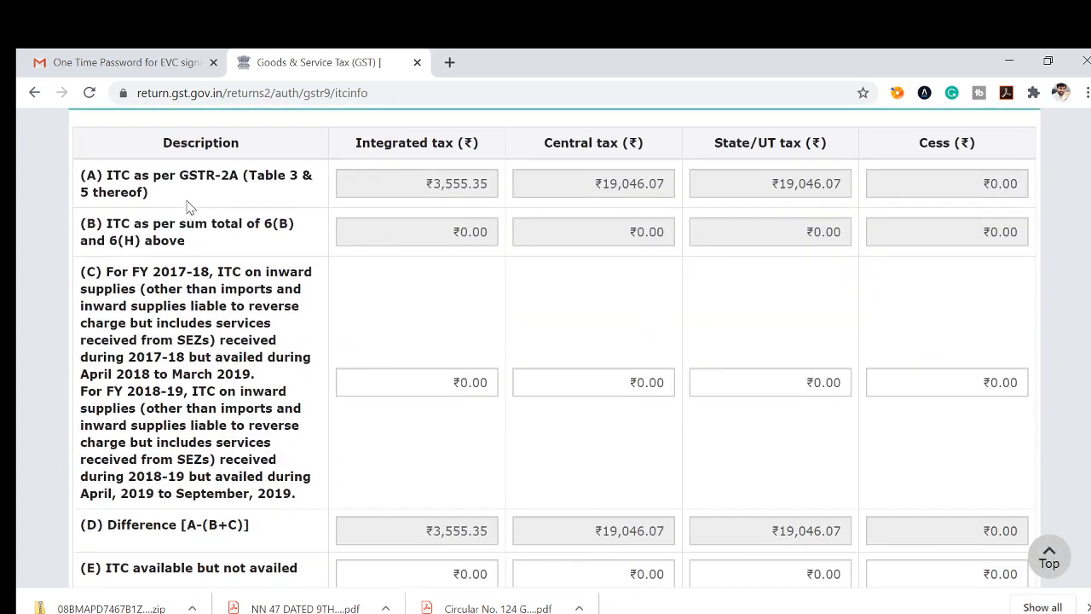
scroll(189, 207, up, 1)
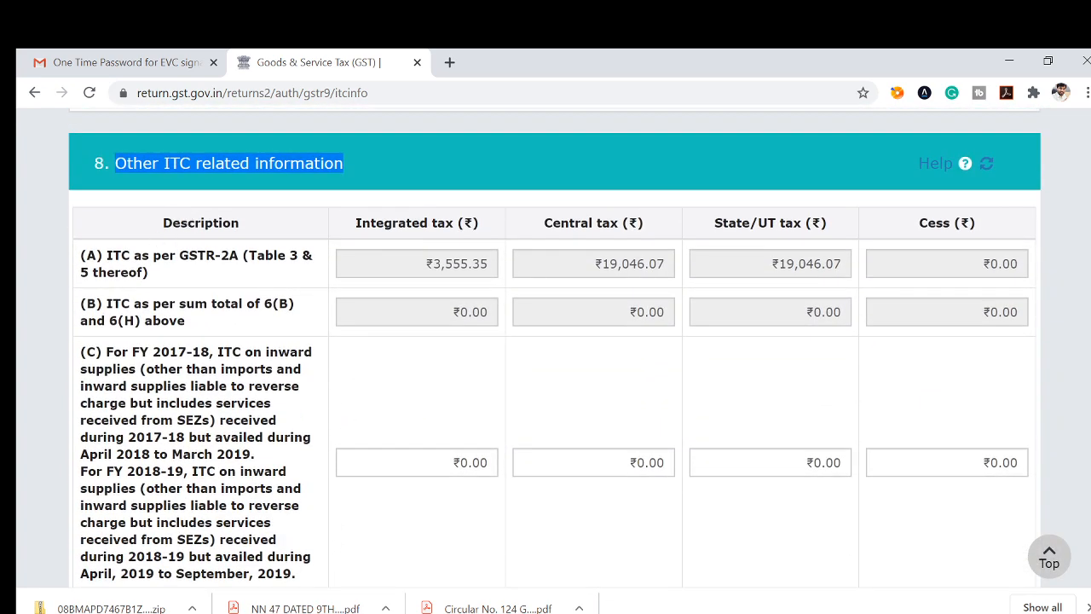
drag(80, 255, 230, 256)
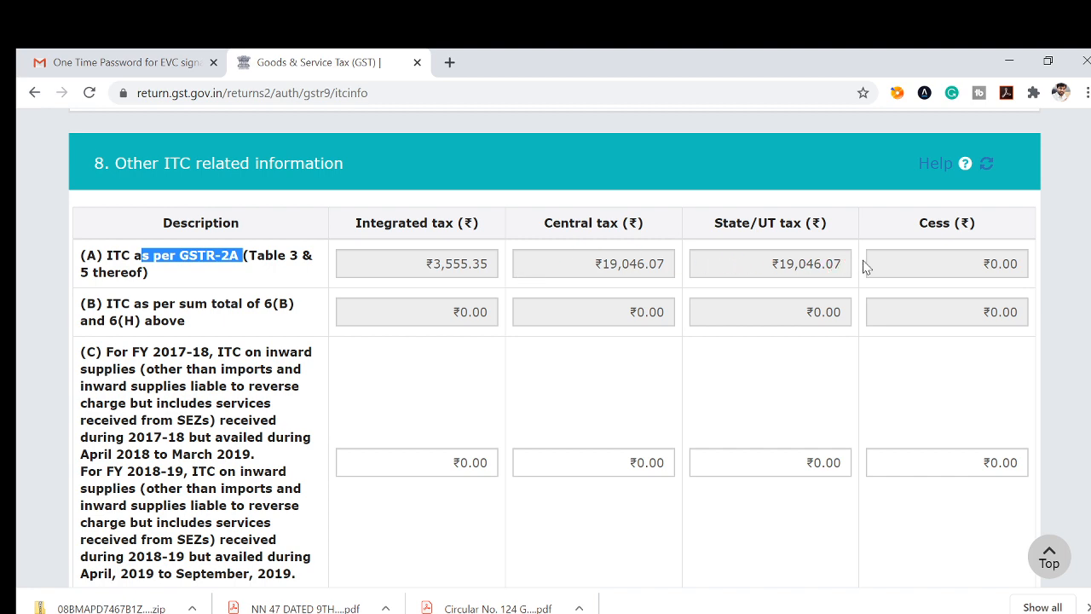
scroll(864, 266, down, 2)
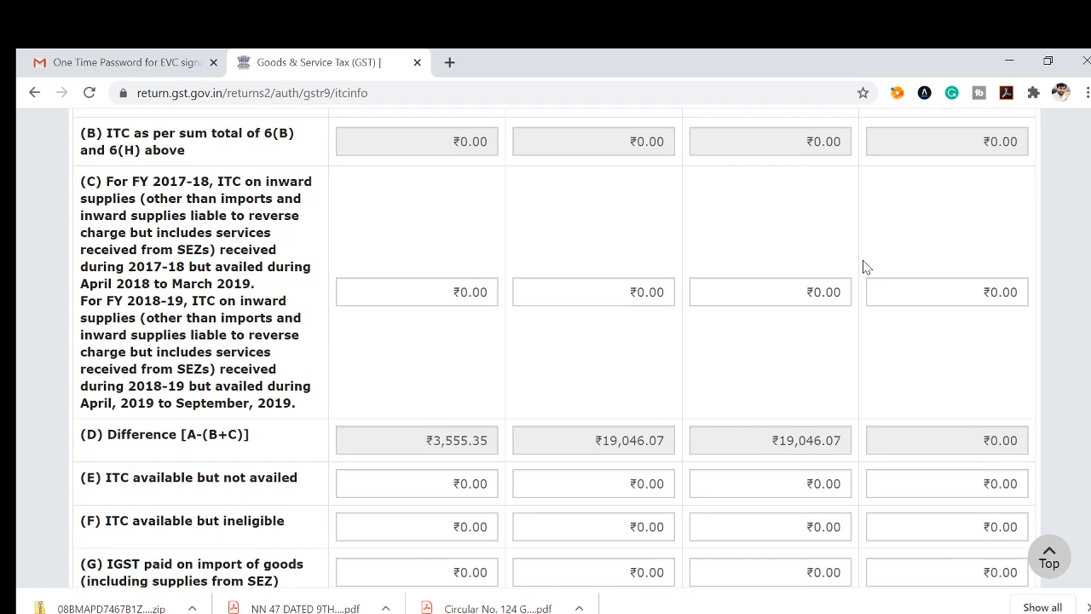
scroll(864, 267, down, 4)
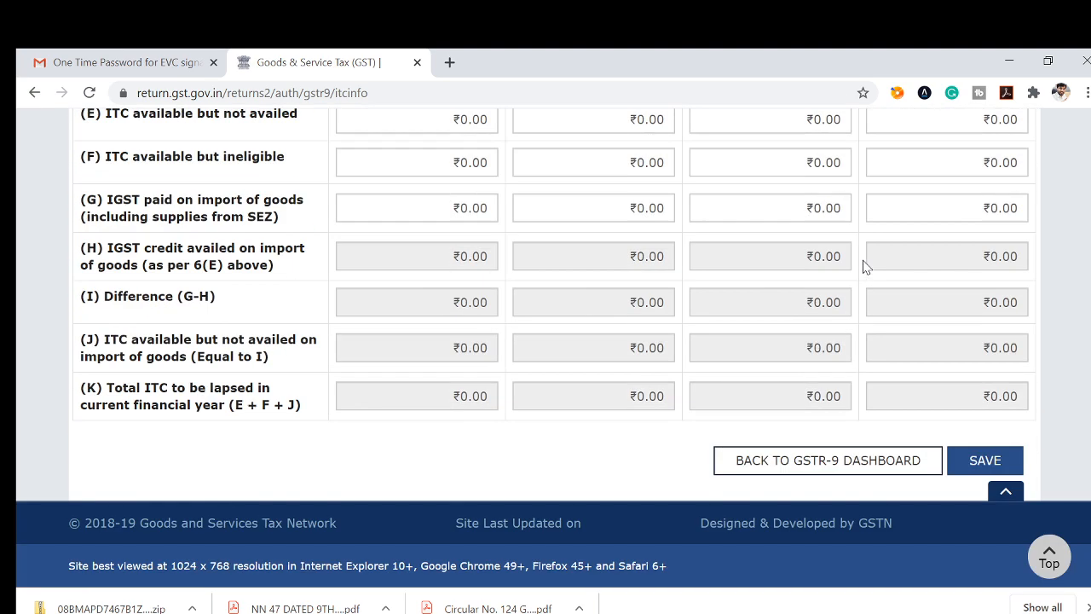
Return to the GSTR-9 dashboard and review the tax figures in the "Other ITC related information" box.
click(852, 471)
scroll(563, 397, down, 3)
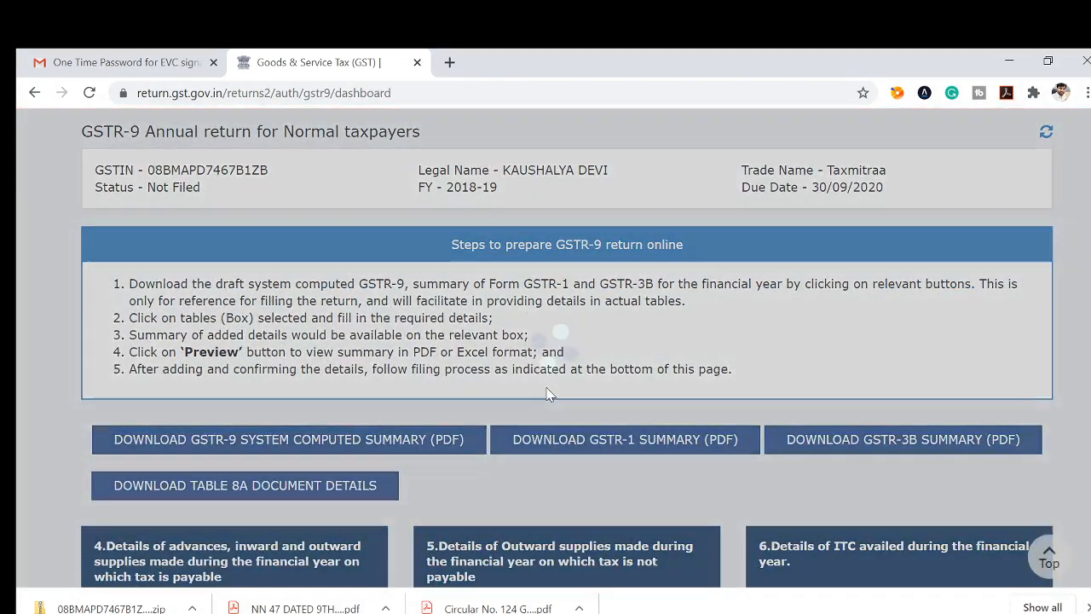
scroll(548, 393, down, 5)
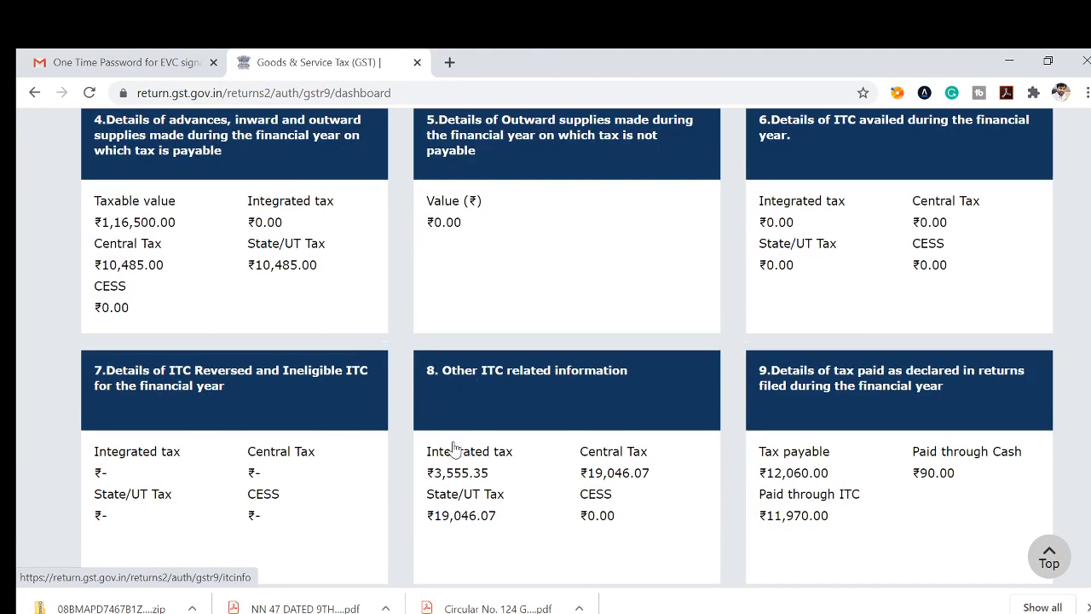
scroll(506, 389, up, 2)
scroll(528, 500, down, 2)
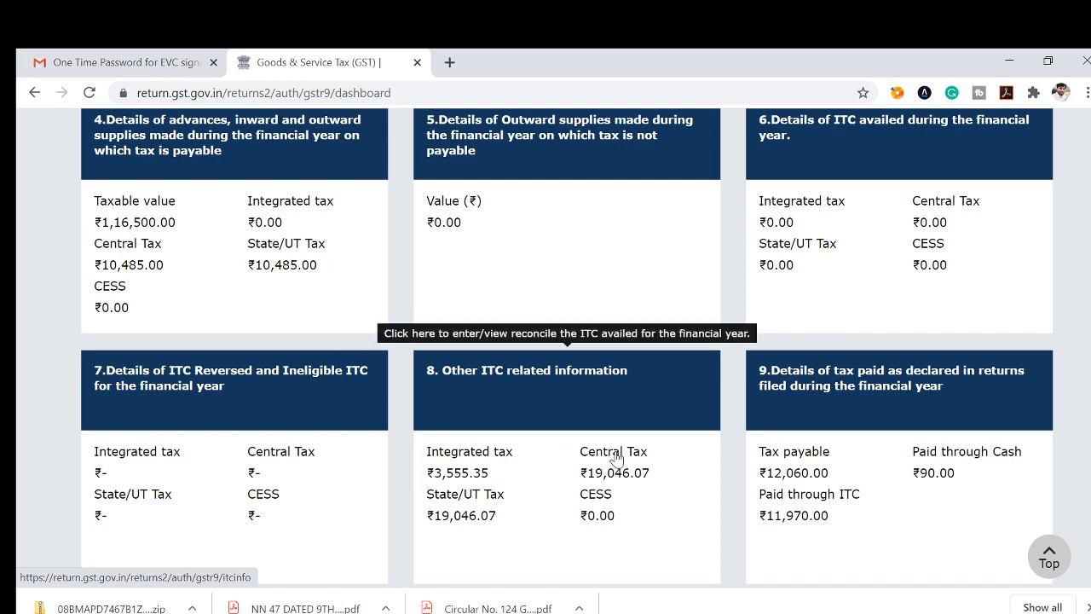
scroll(588, 422, up, 2)
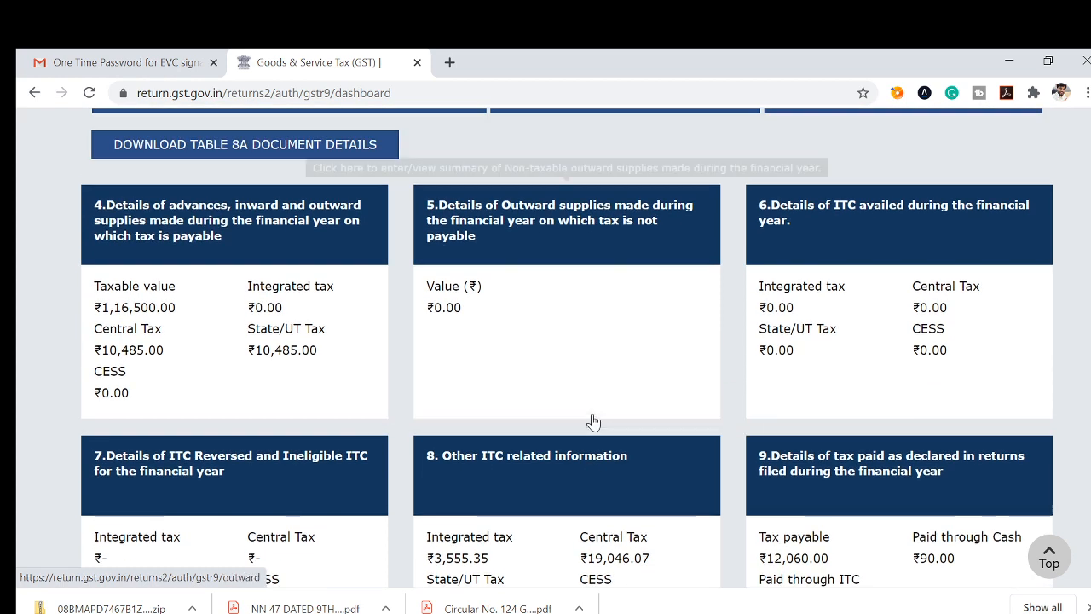
Download the Table 8A document details from the GSTR-9 dashboard.
scroll(594, 422, up, 2)
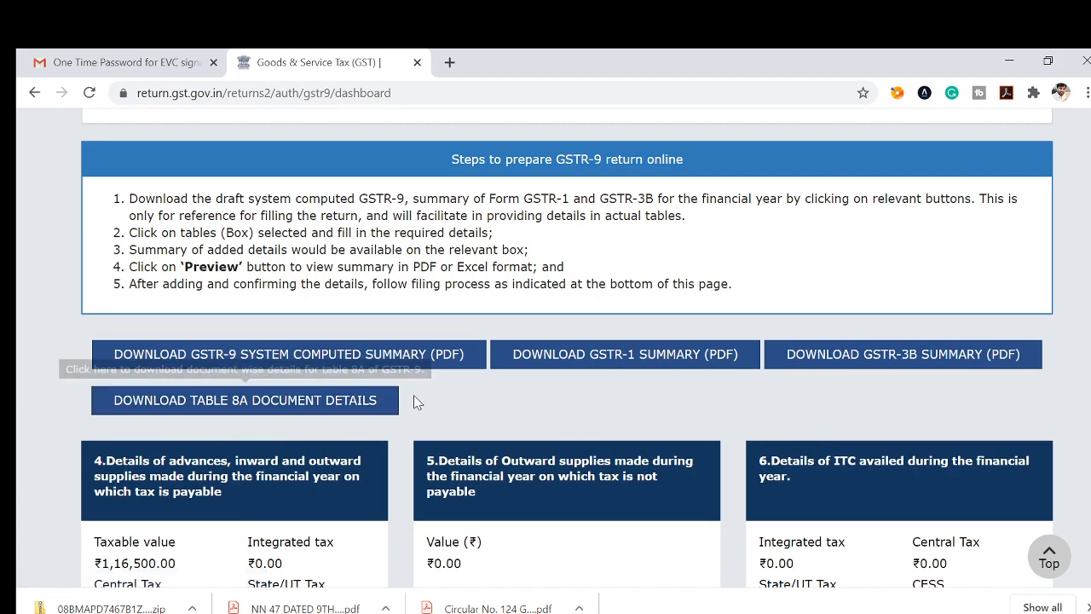
scroll(554, 483, down, 3)
scroll(554, 483, down, 2)
scroll(502, 400, down, 1)
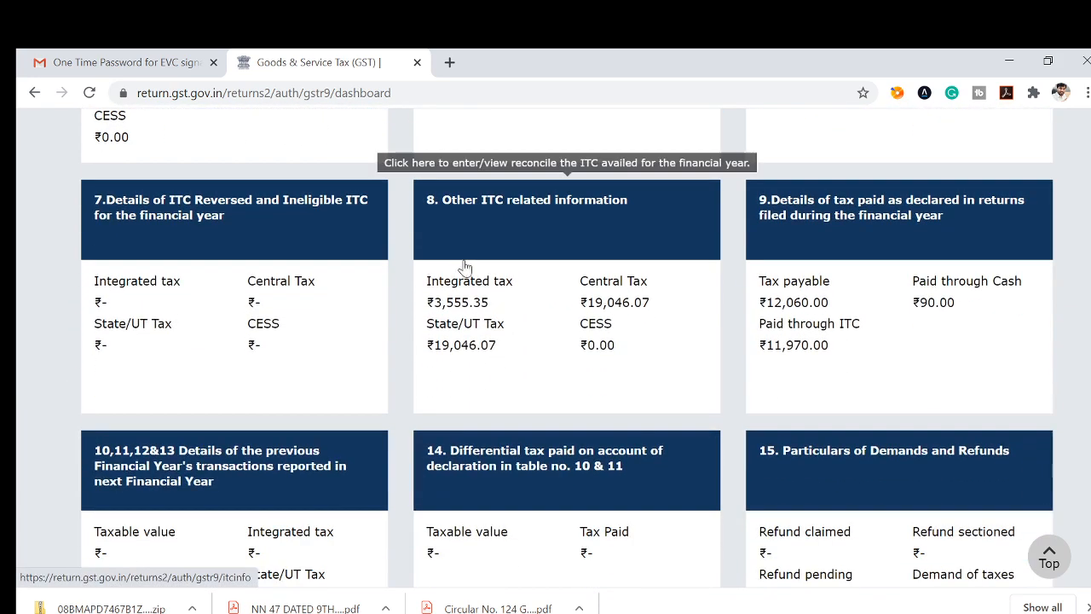
scroll(470, 295, up, 4)
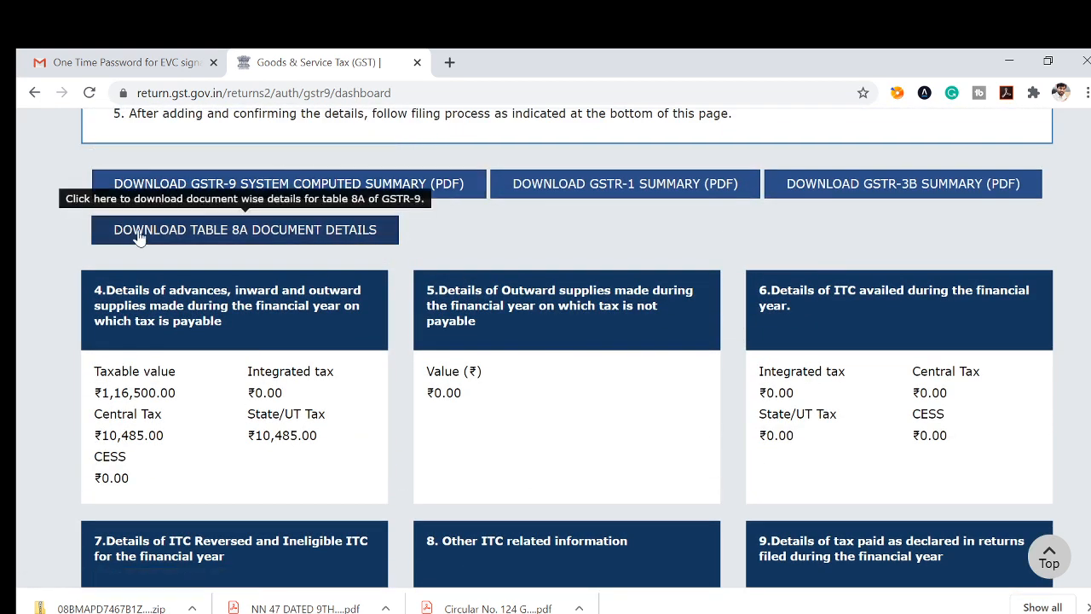
click(209, 241)
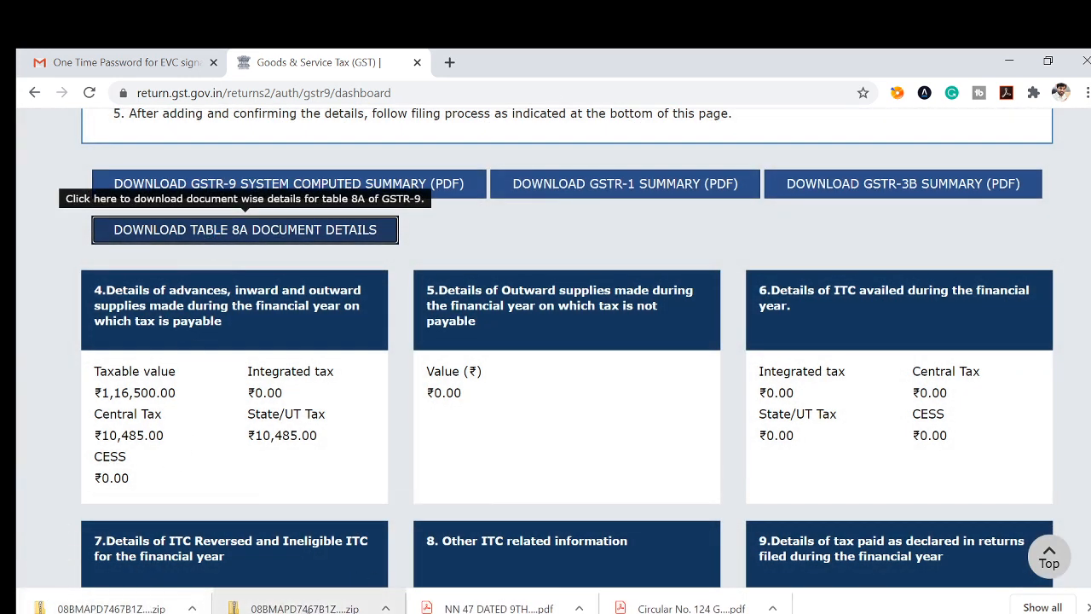
Switch to the "Annual return FY 2018-19" folder in File Explorer and open the R9_8A Excel workbook.
click(416, 613)
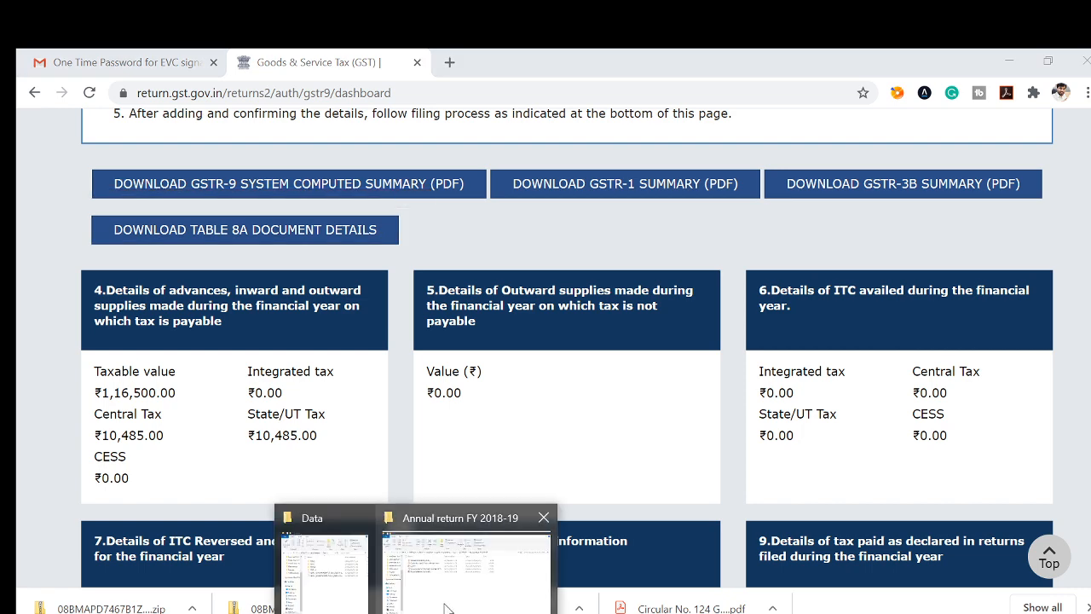
click(468, 563)
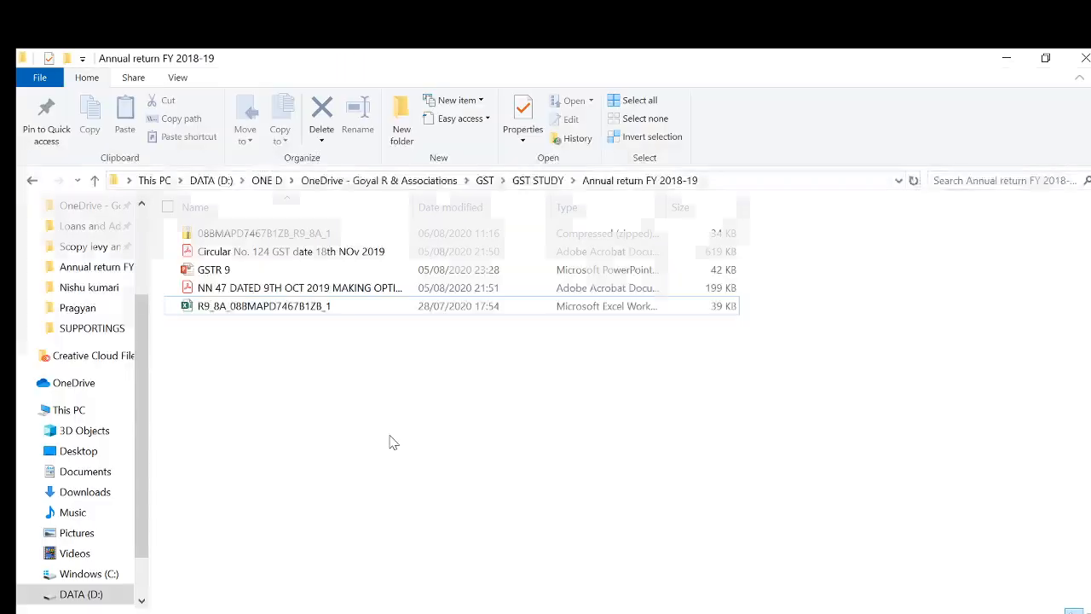
click(260, 234)
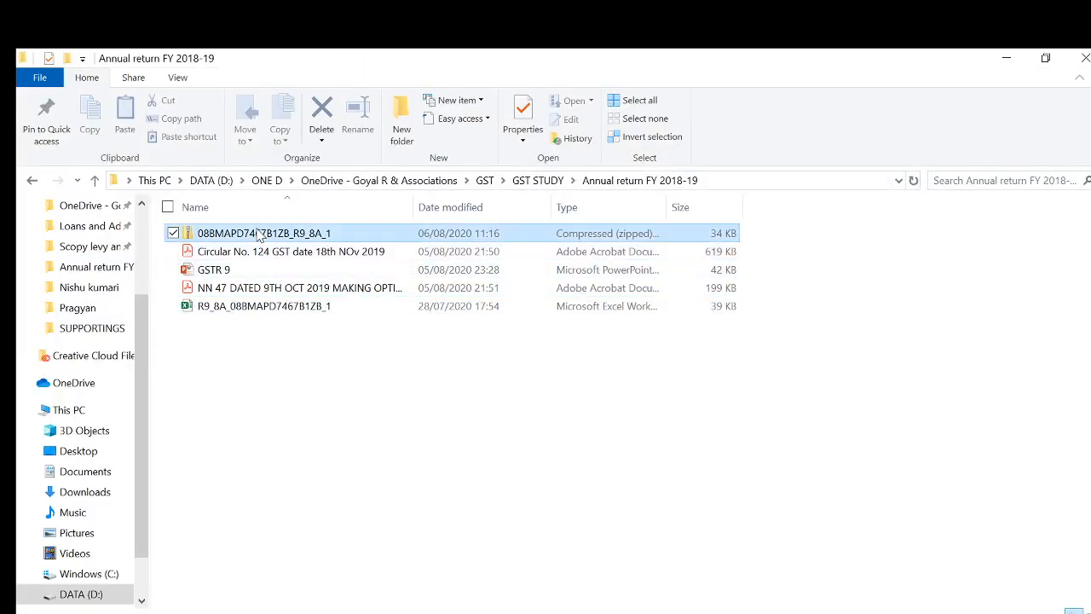
click(255, 306)
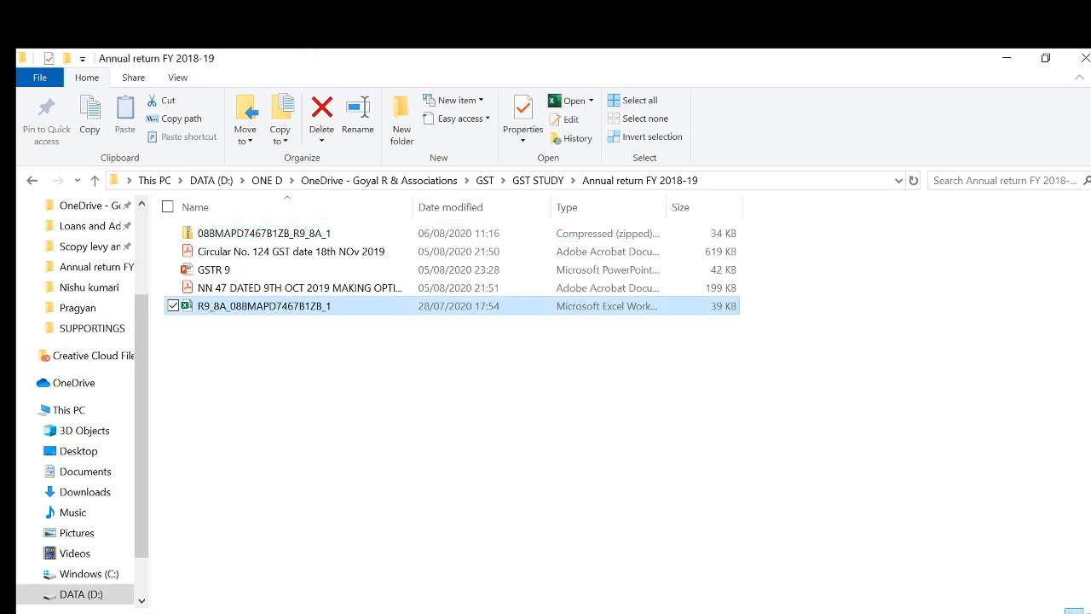
Review the supplier and invoice columns of the B2B sheet, and look at the B2BA and CDNR sheets.
scroll(356, 389, up, 6)
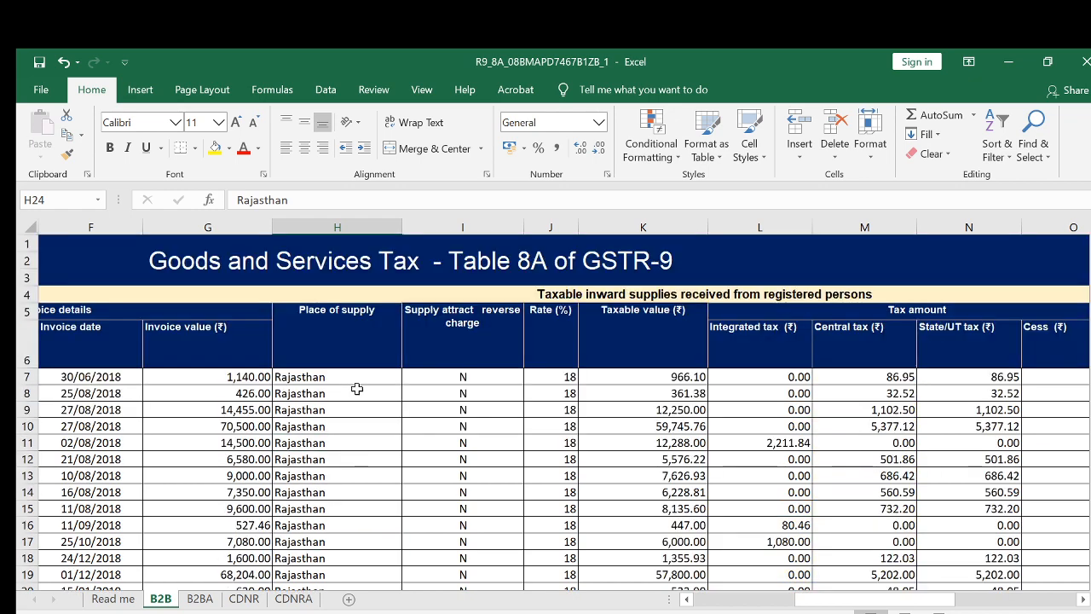
scroll(906, 580, left, 5)
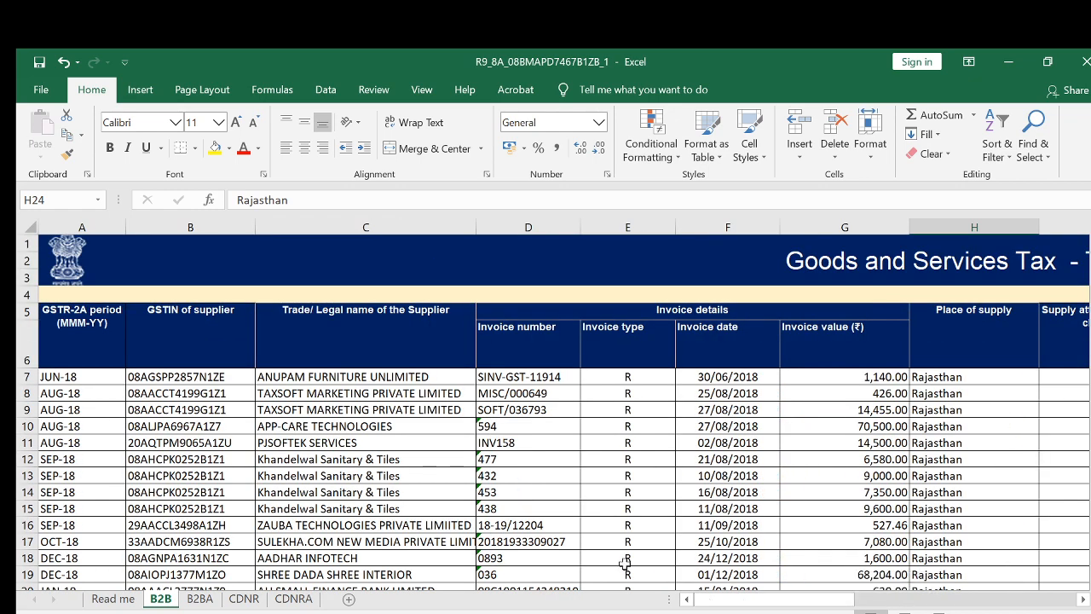
click(198, 599)
click(245, 600)
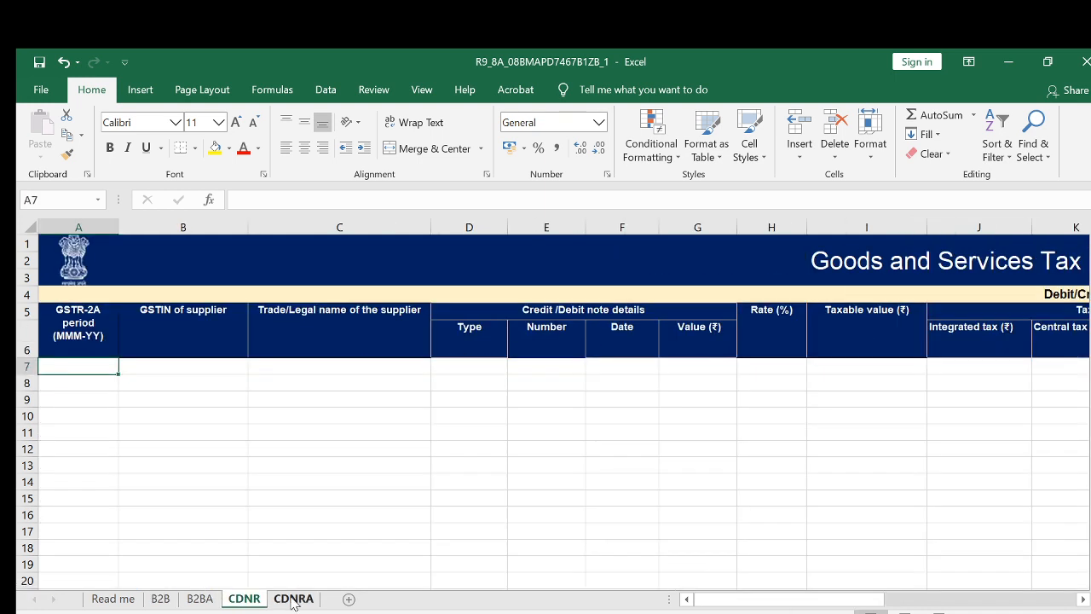
click(160, 599)
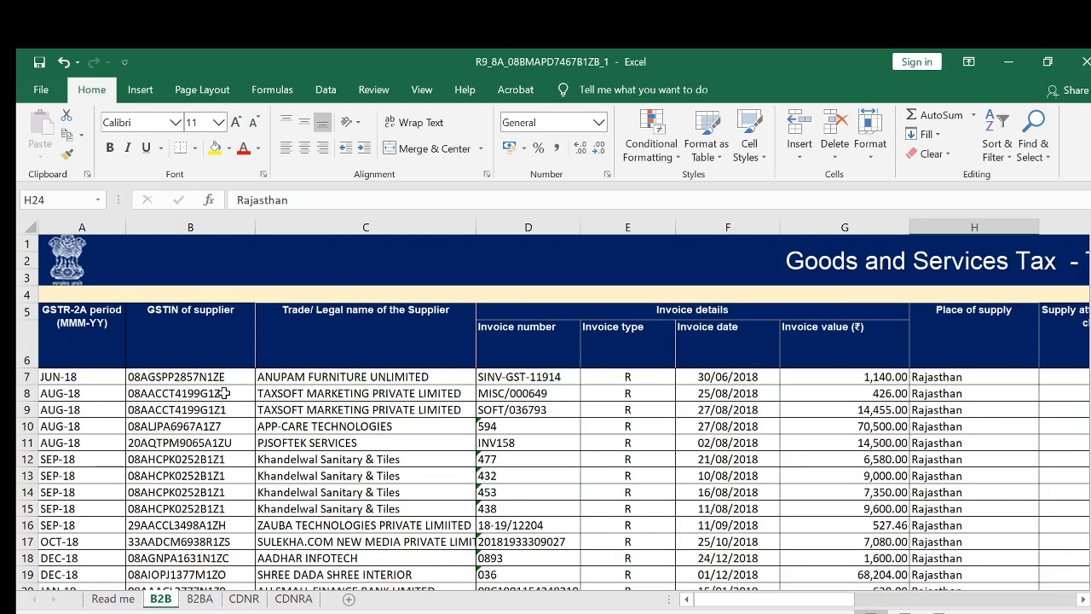
click(223, 376)
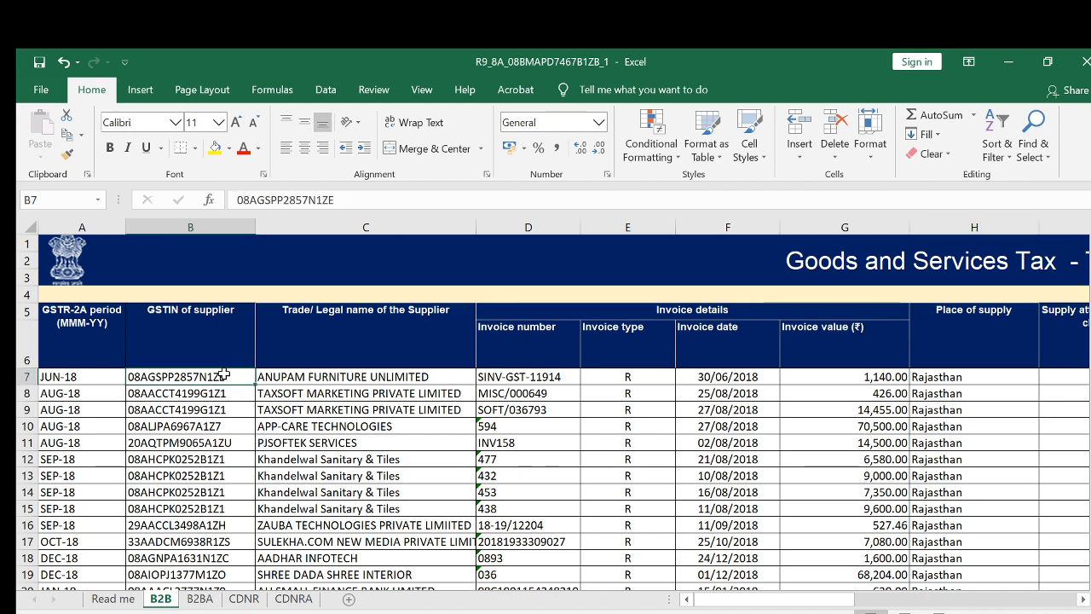
scroll(223, 376, right, 3)
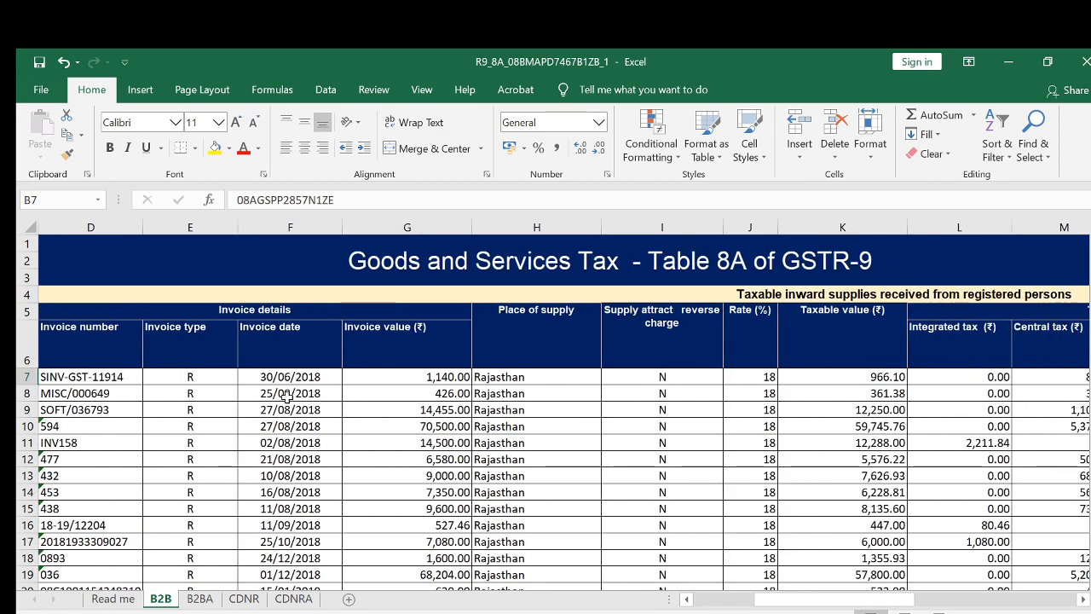
Find the integrated tax total in cell L46 of the B2B sheet and colour its text red.
click(835, 378)
click(952, 375)
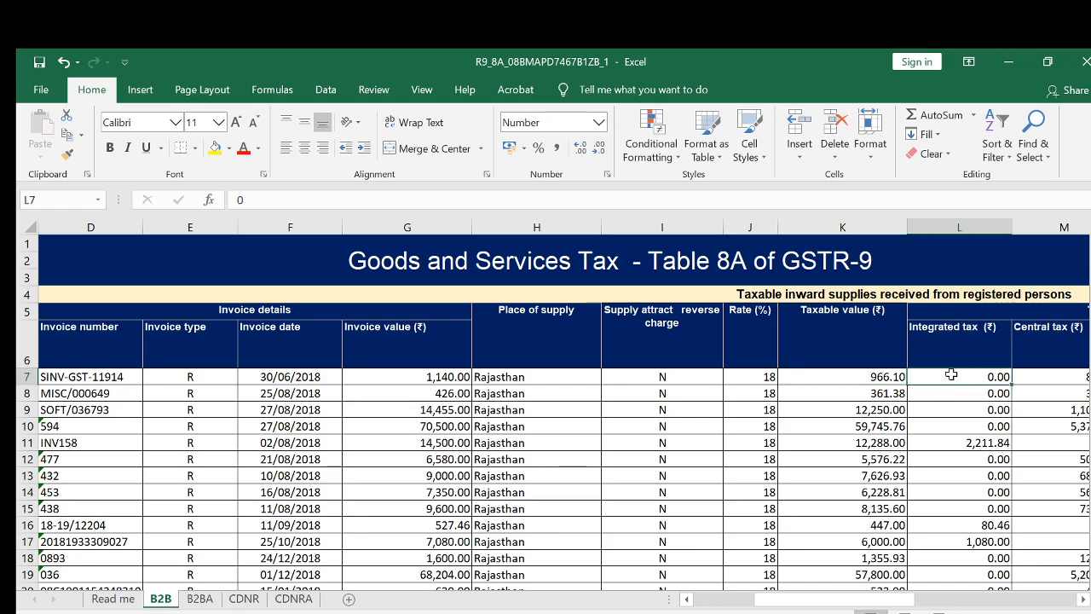
key(ctrl+shift+Down)
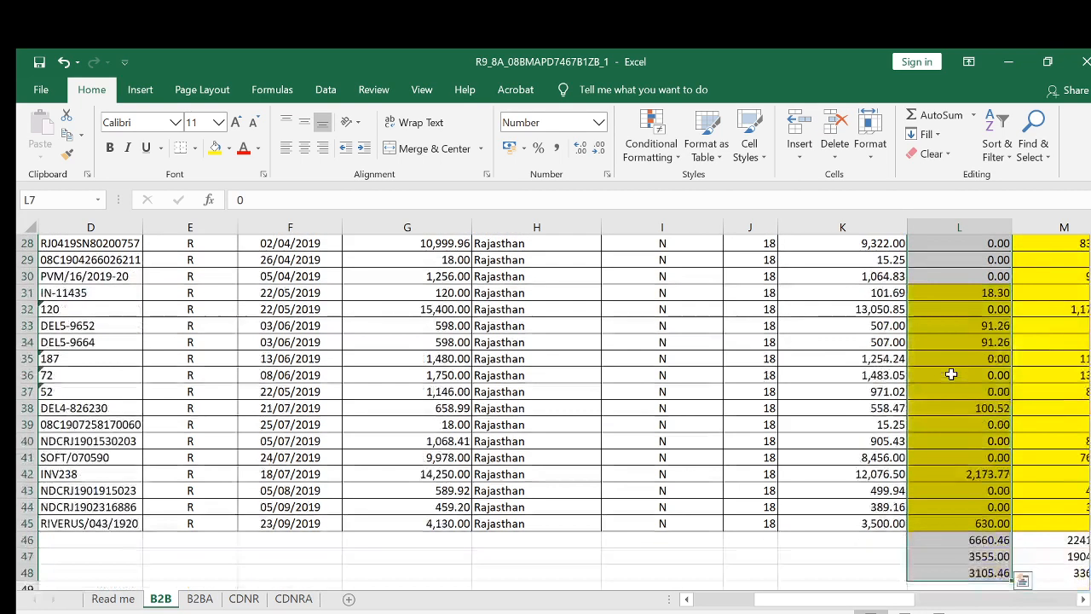
click(983, 544)
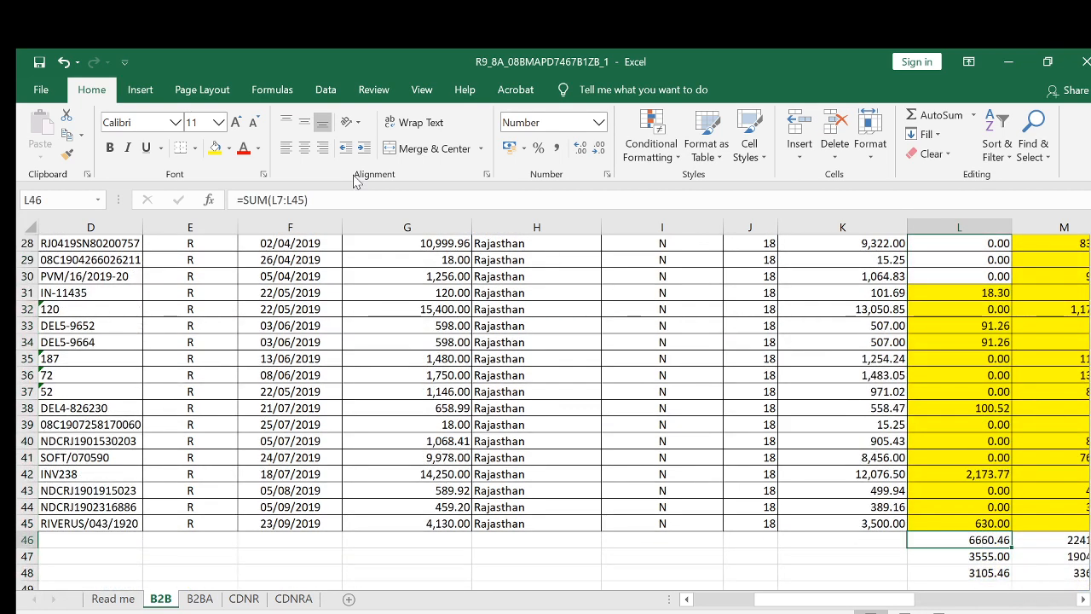
click(243, 147)
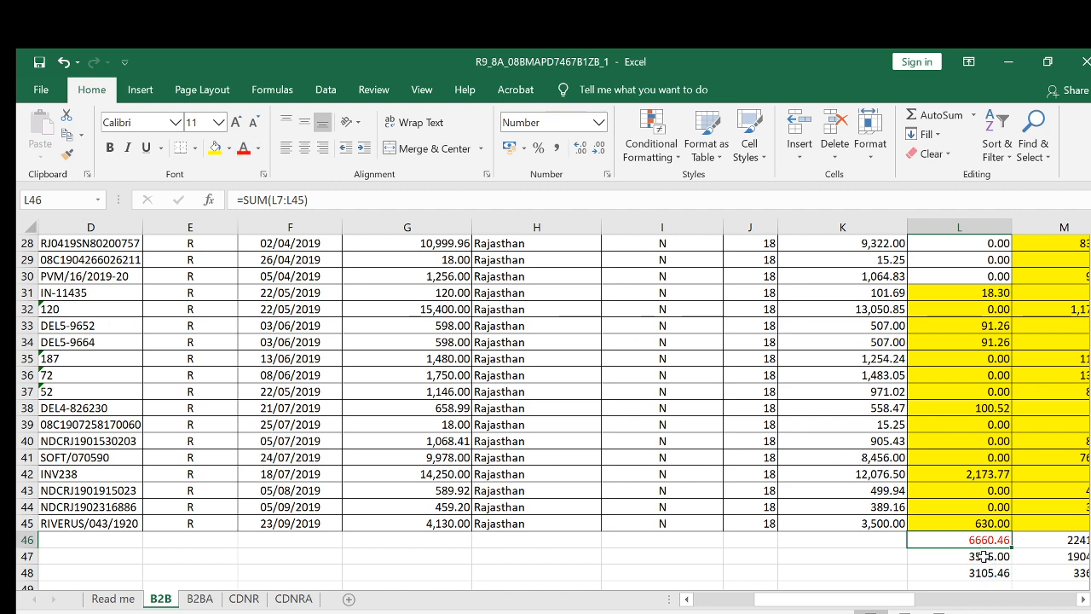
Fill the central tax and State/UT tax totals in cells M46 and N46 with yellow.
drag(866, 603, 884, 604)
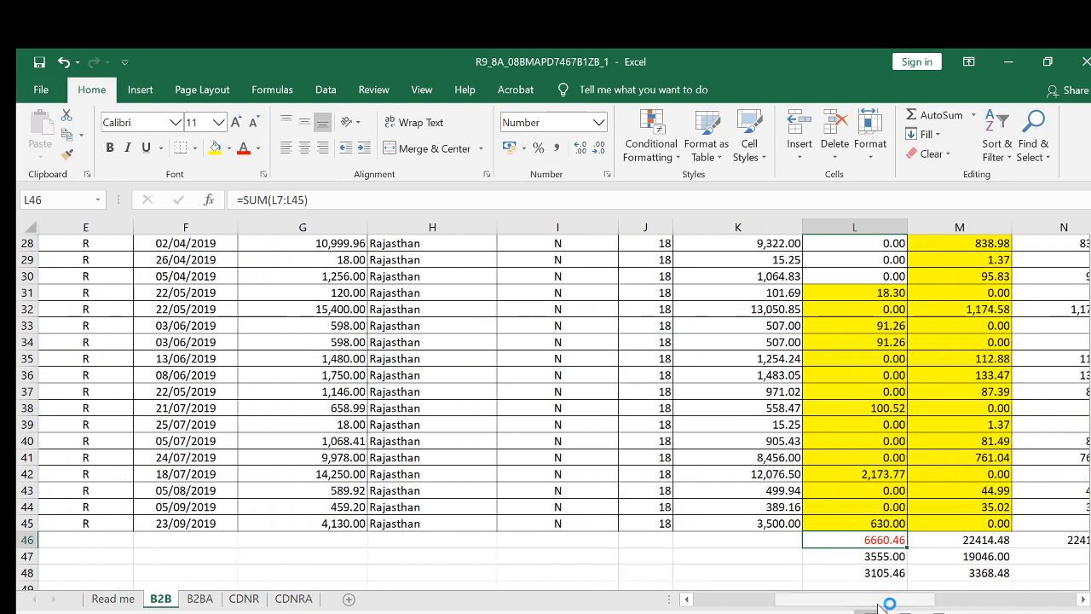
click(977, 540)
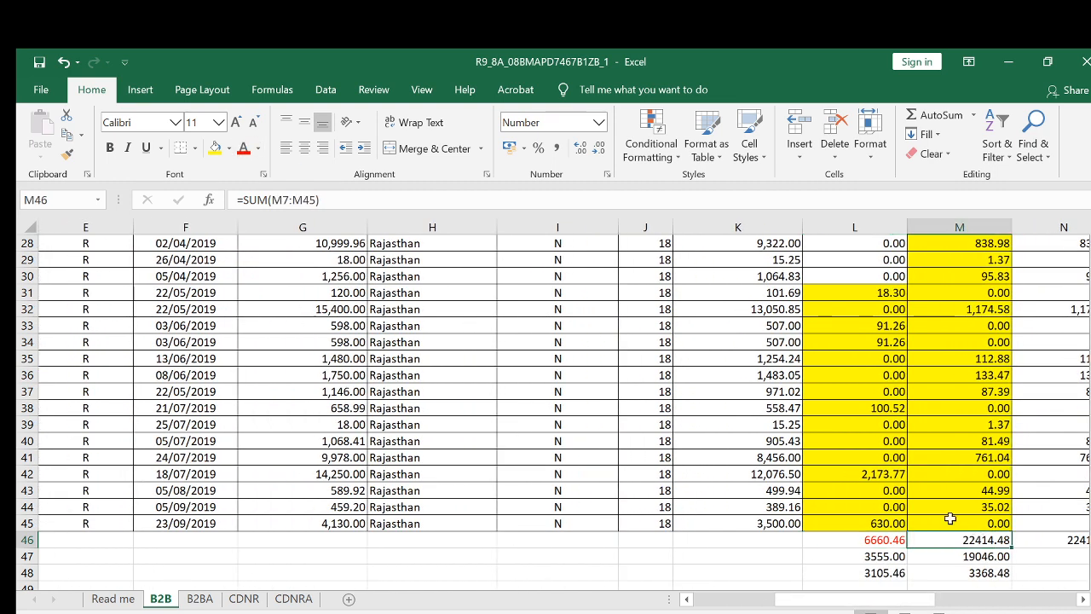
click(215, 148)
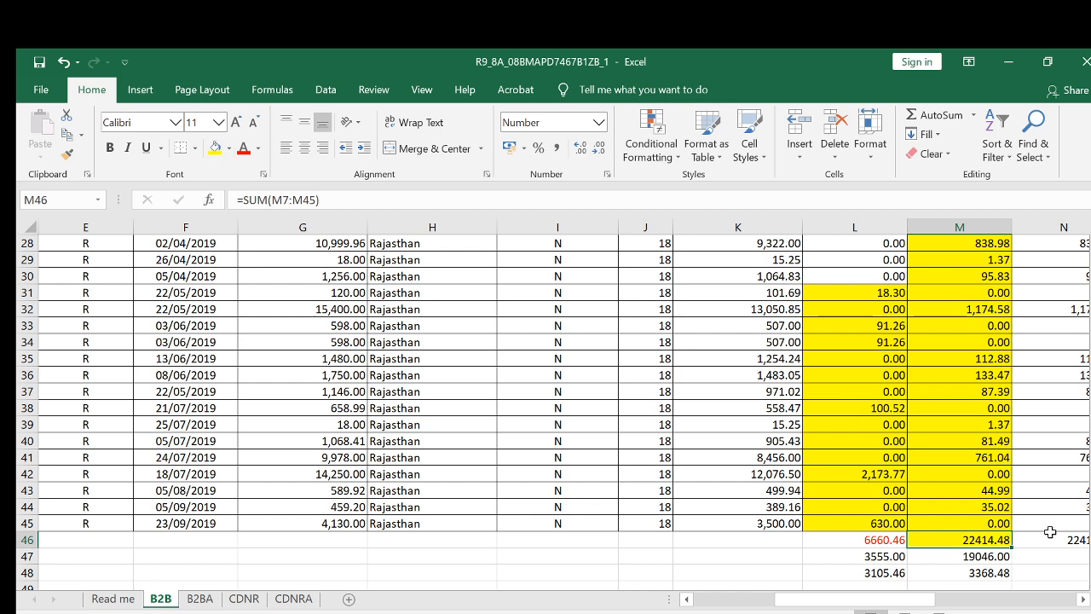
click(1051, 532)
click(1083, 599)
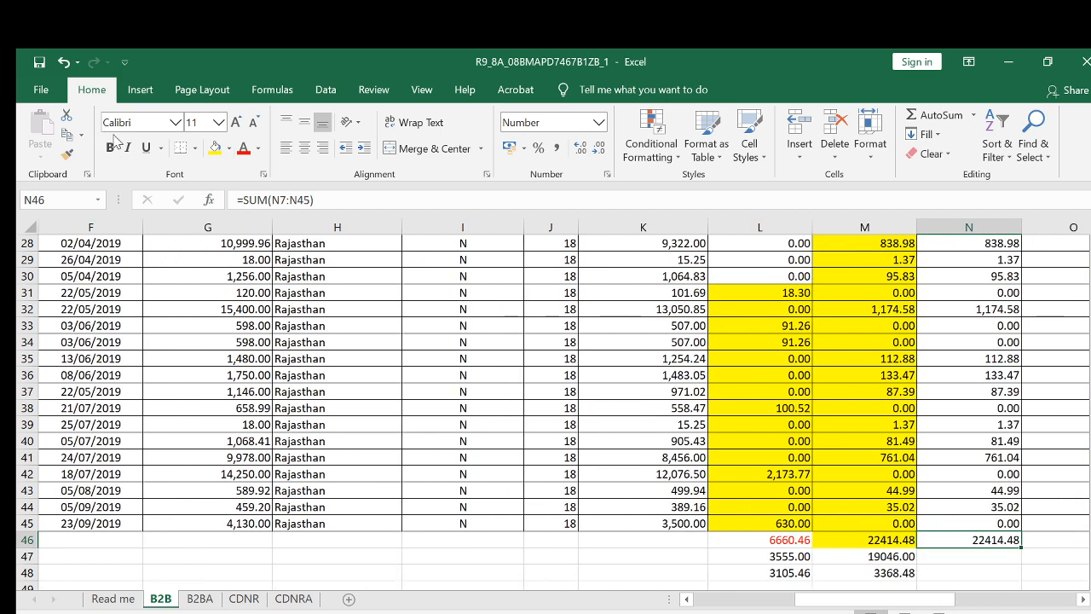
click(215, 148)
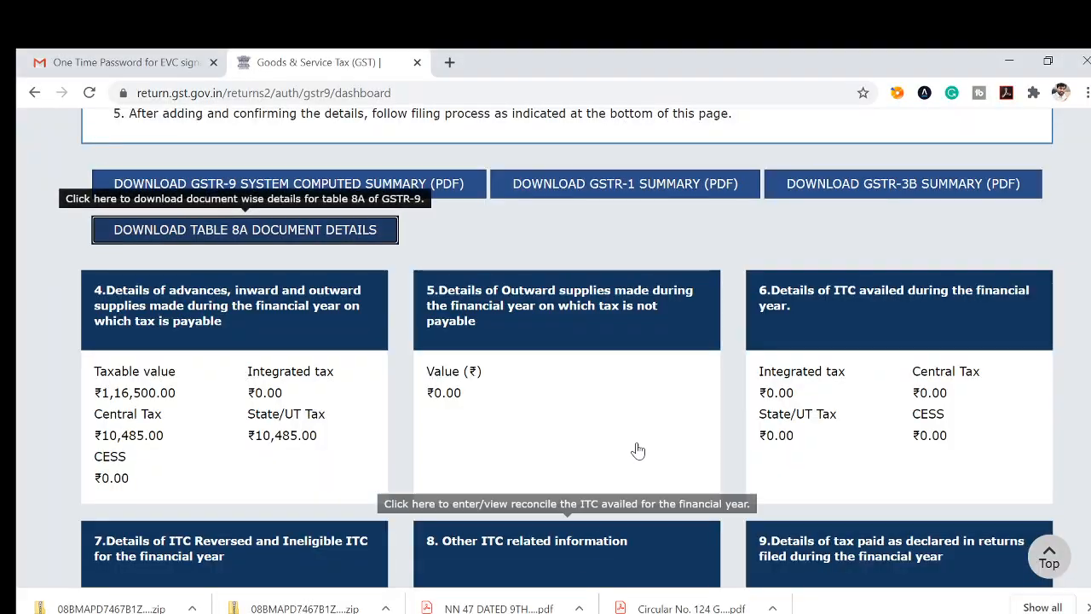
Open table 8, Other ITC related information, from the GSTR-9 dashboard and find row (A) ITC as per GSTR-2A.
scroll(637, 450, down, 3)
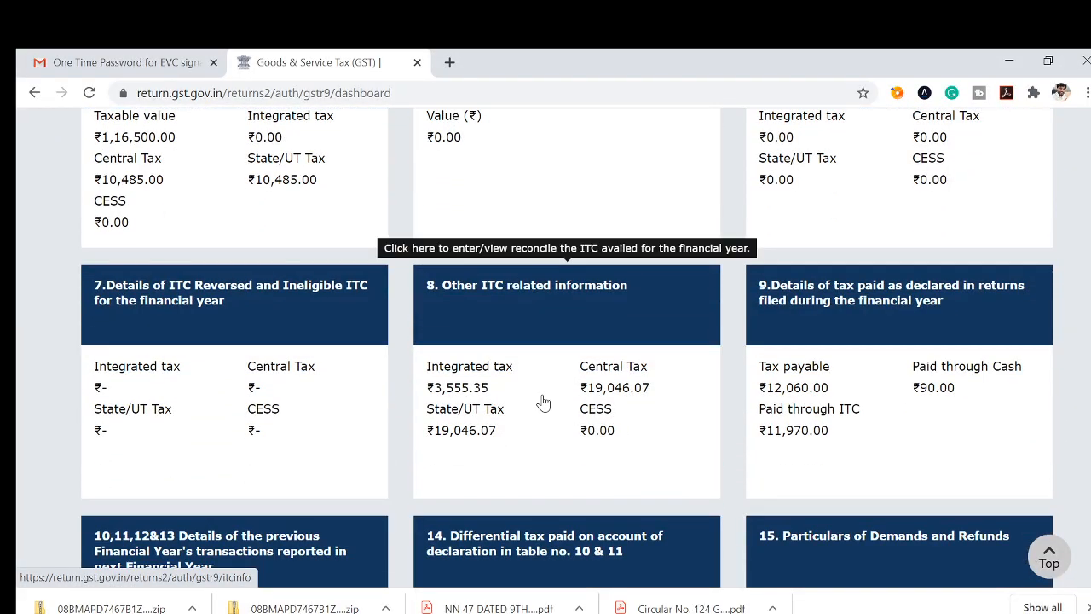
click(544, 402)
scroll(542, 395, down, 3)
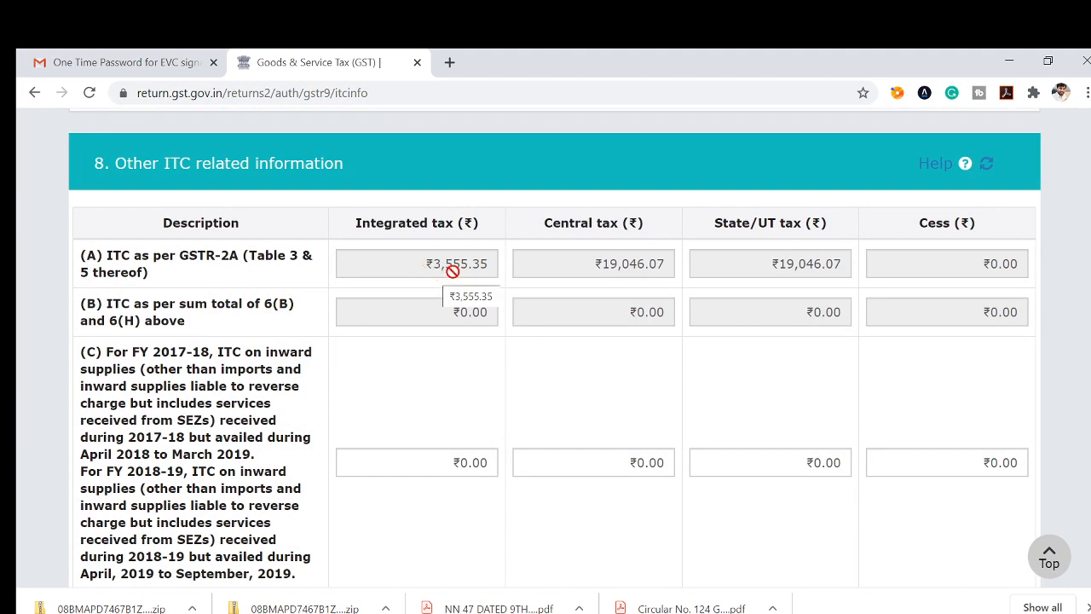
Switch to the R9_8A Excel workbook and colour the central tax total in cell M46 of the B2B sheet red.
key(alt+Tab)
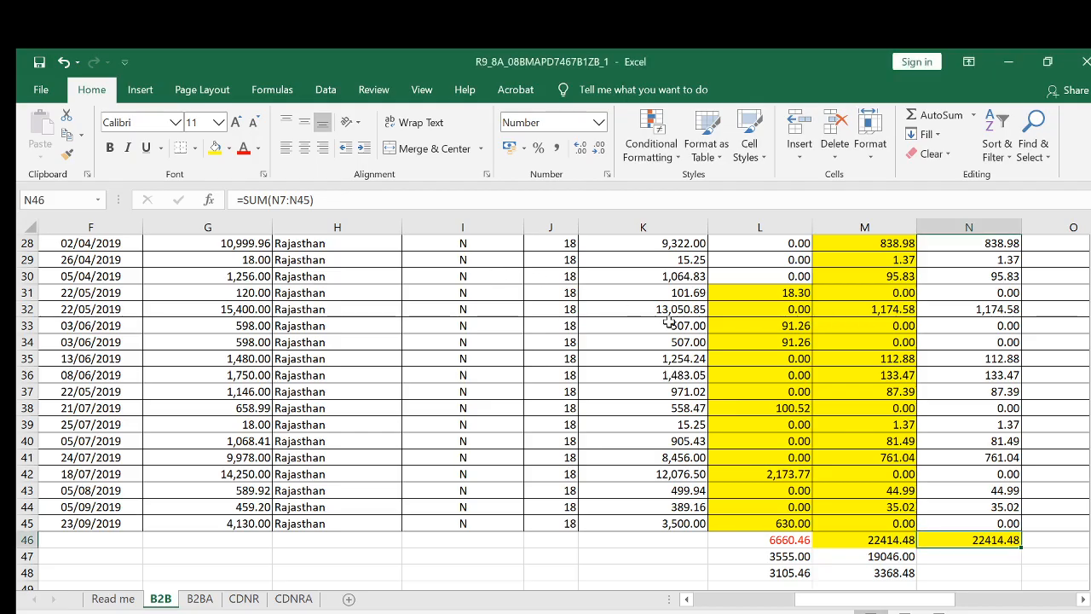
click(785, 542)
click(886, 543)
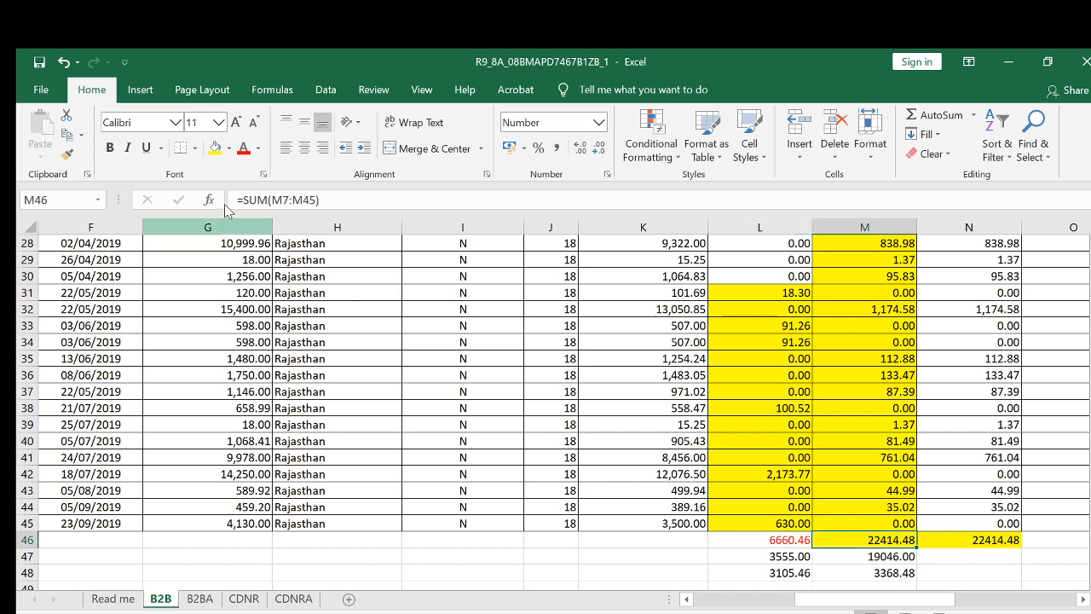
key(ctrl+c)
Compare the row (A) tax amounts on the GST portal in Chrome with the workbook figures in cells M46, N46 and L47.
key(alt+Tab)
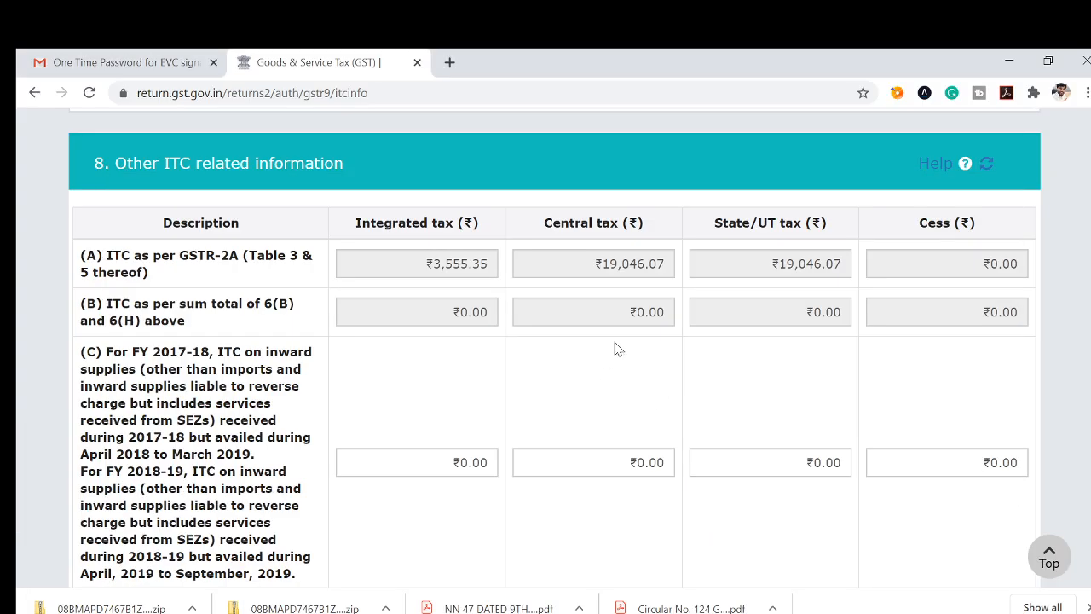
key(alt+Tab)
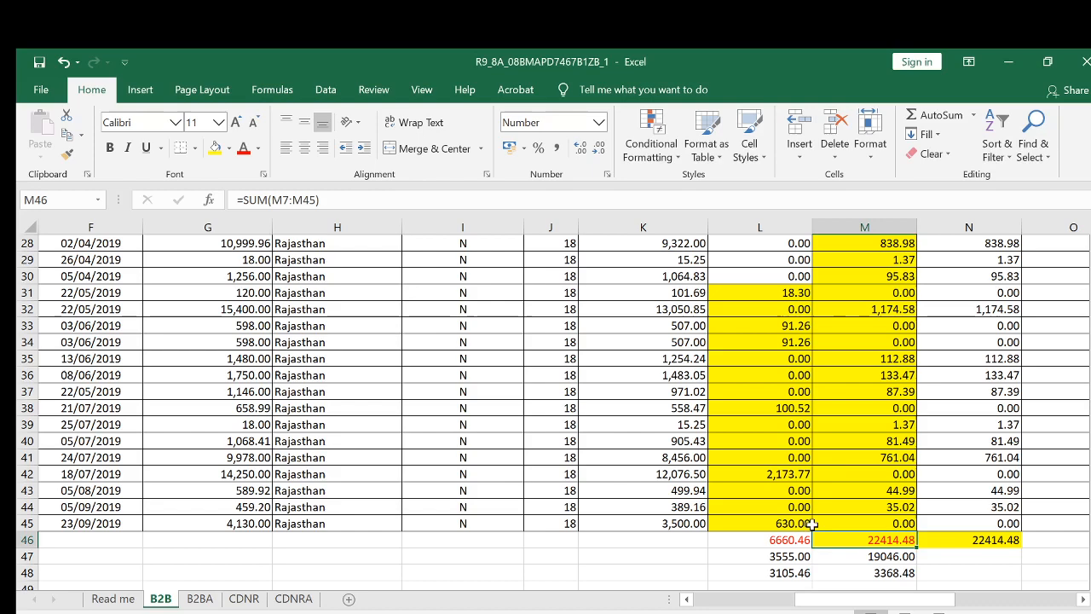
double_click(878, 542)
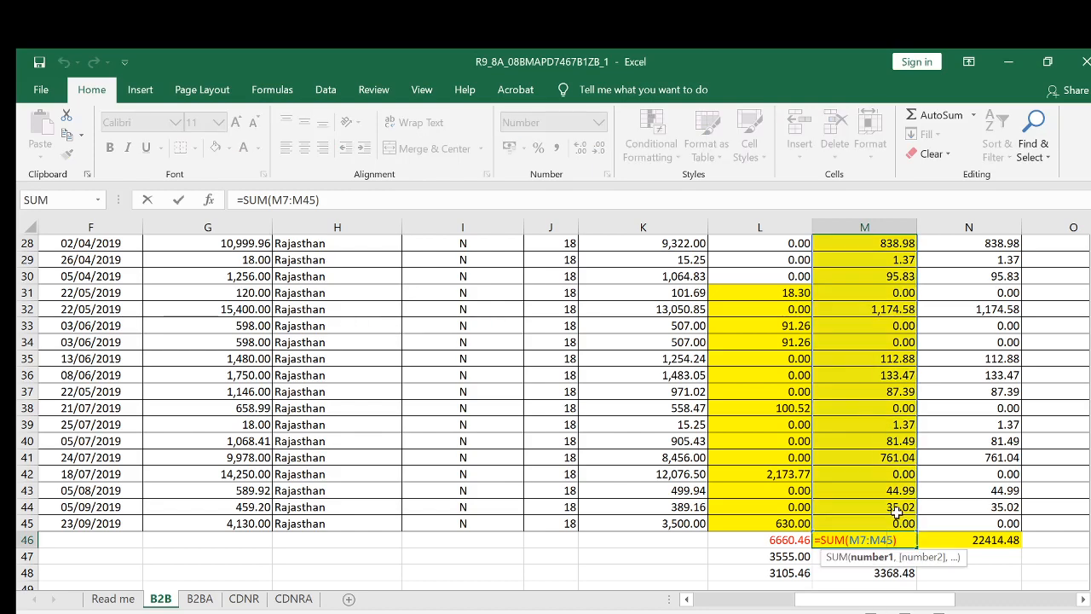
key(Escape)
key(alt+Tab)
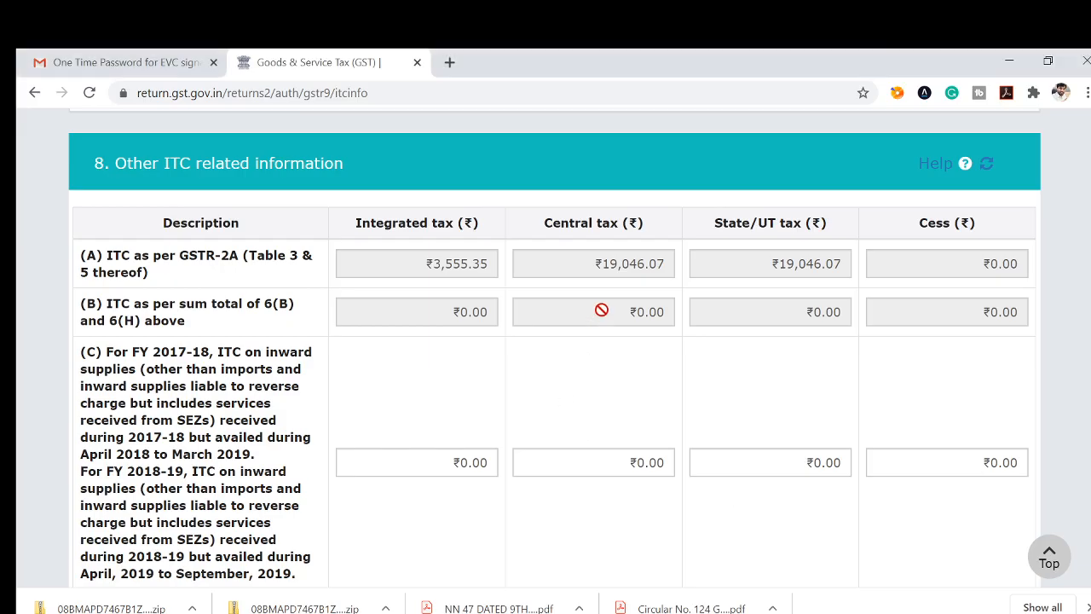
key(alt+Tab)
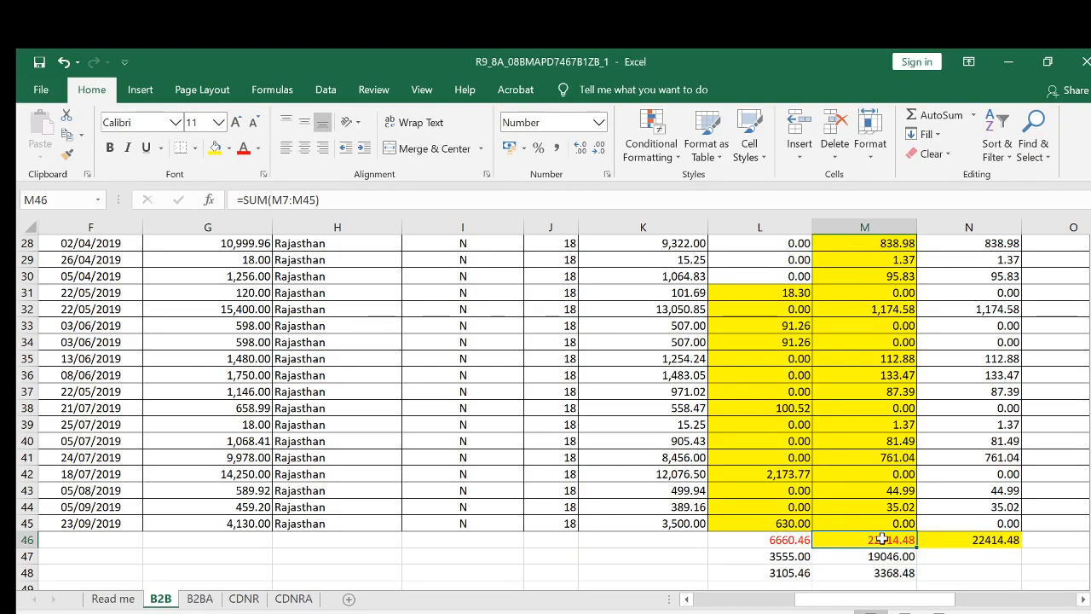
click(989, 539)
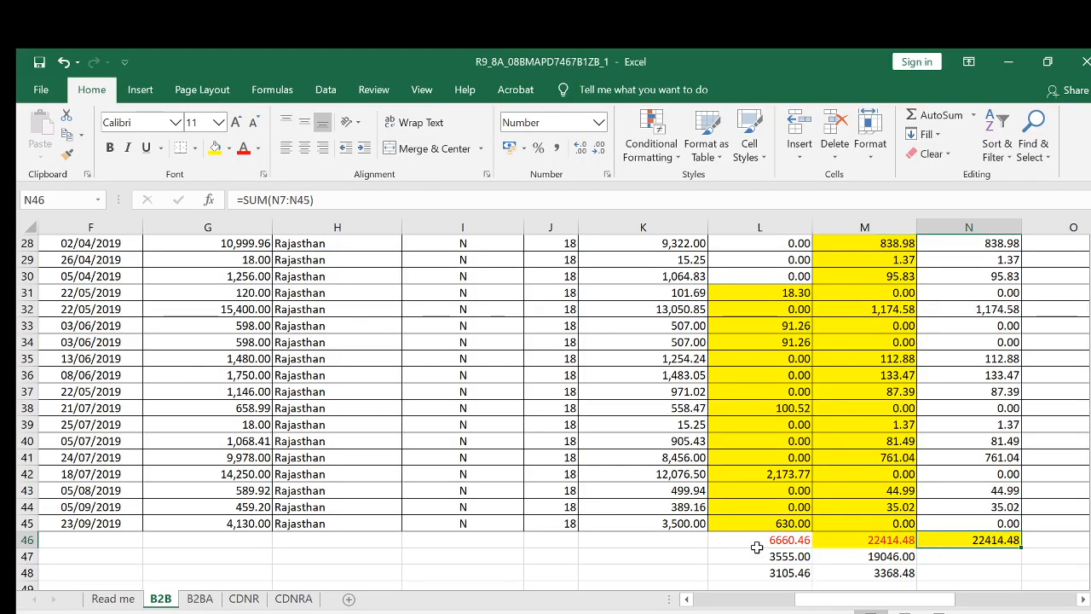
click(784, 556)
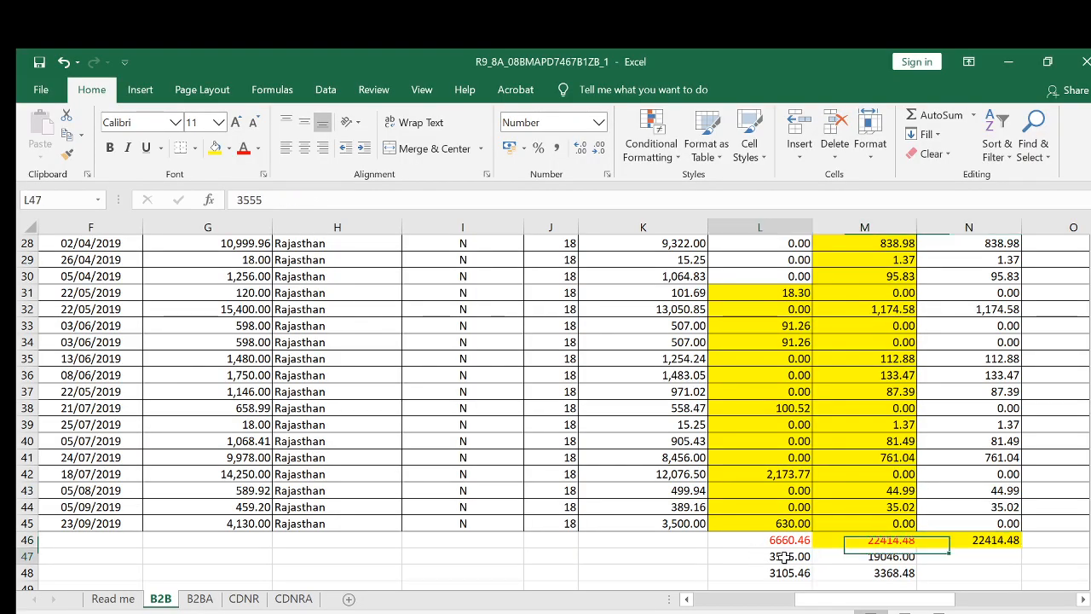
Label cell K47 "gstr 9 8a auto populated" and fill it with yellow.
click(649, 556)
text(g)
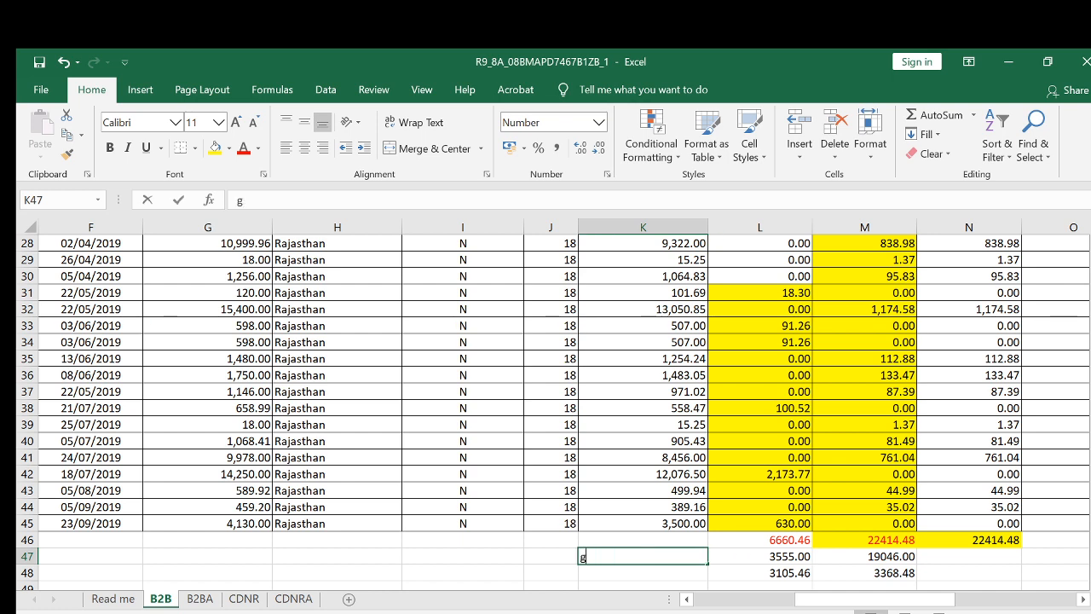
text(str 9 8)
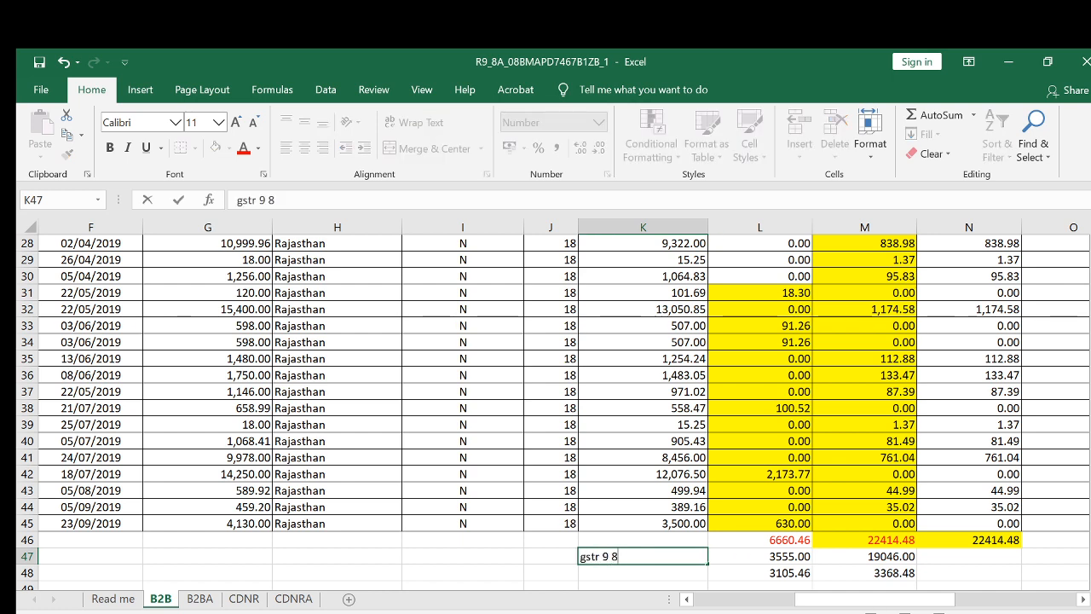
text(a auto poou)
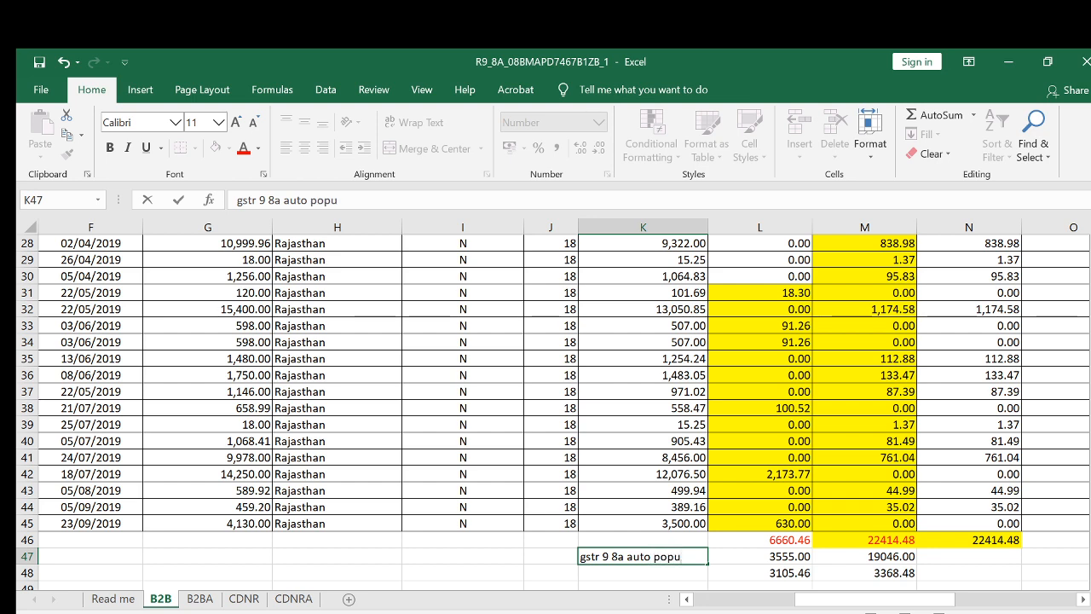
key(BackSpace)
text(ated)
key(ctrl+Return)
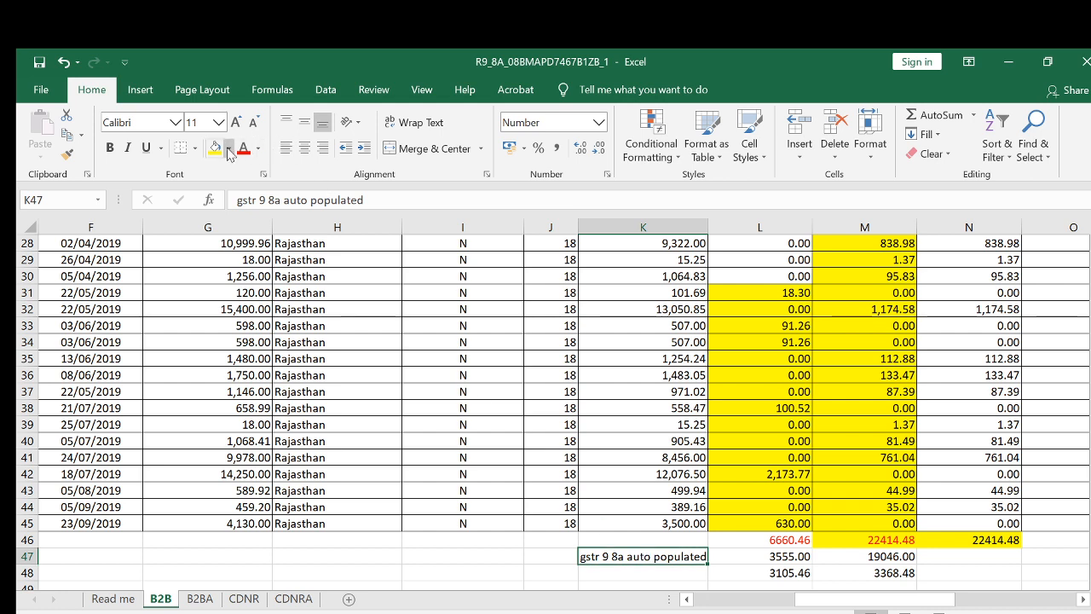
click(225, 149)
Check the amounts in L47:M47 against row (A) on the GST portal, and examine the differences in L48:M48 of the workbook.
drag(782, 561, 887, 556)
key(alt+Tab)
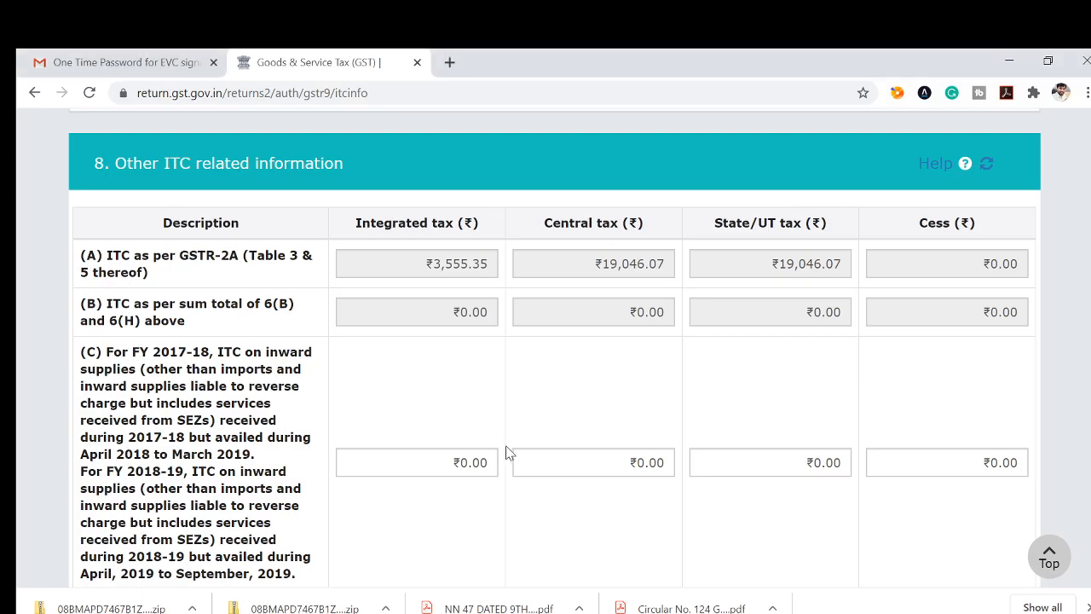
key(alt+Tab)
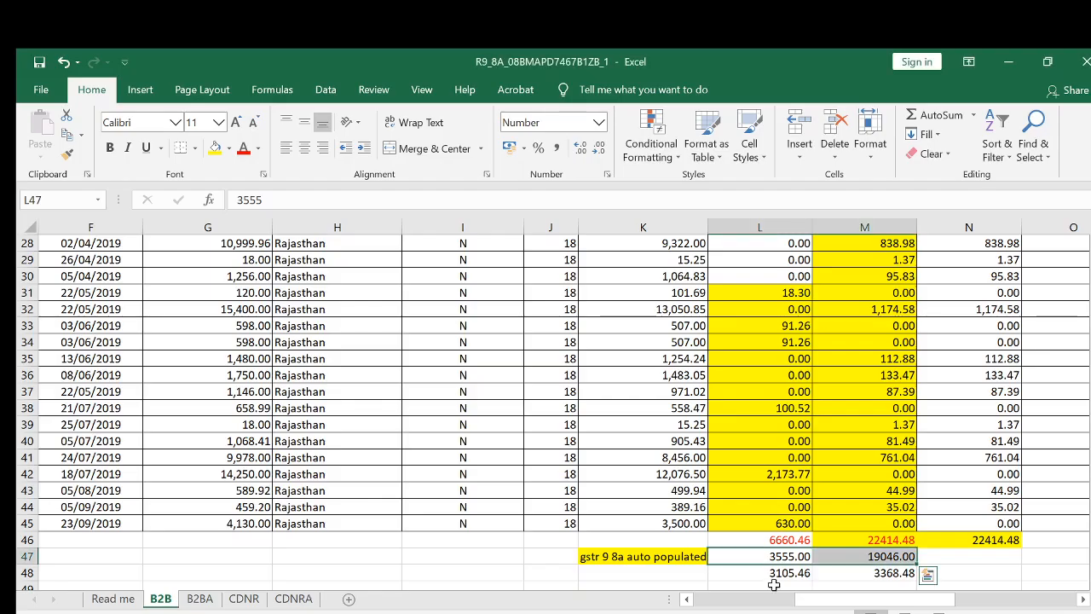
click(772, 573)
drag(772, 573, 852, 573)
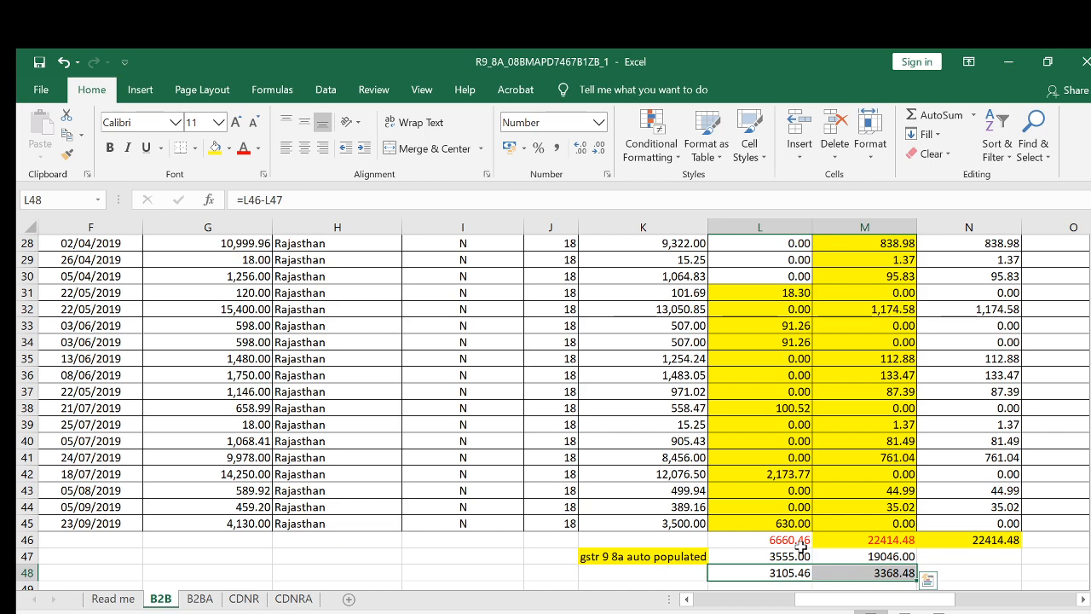
Switch to the GST portal in Chrome, review the rows of table 8 from (A) downward, and return to the GSTR-9 dashboard.
key(alt+Tab)
scroll(562, 379, down, 6)
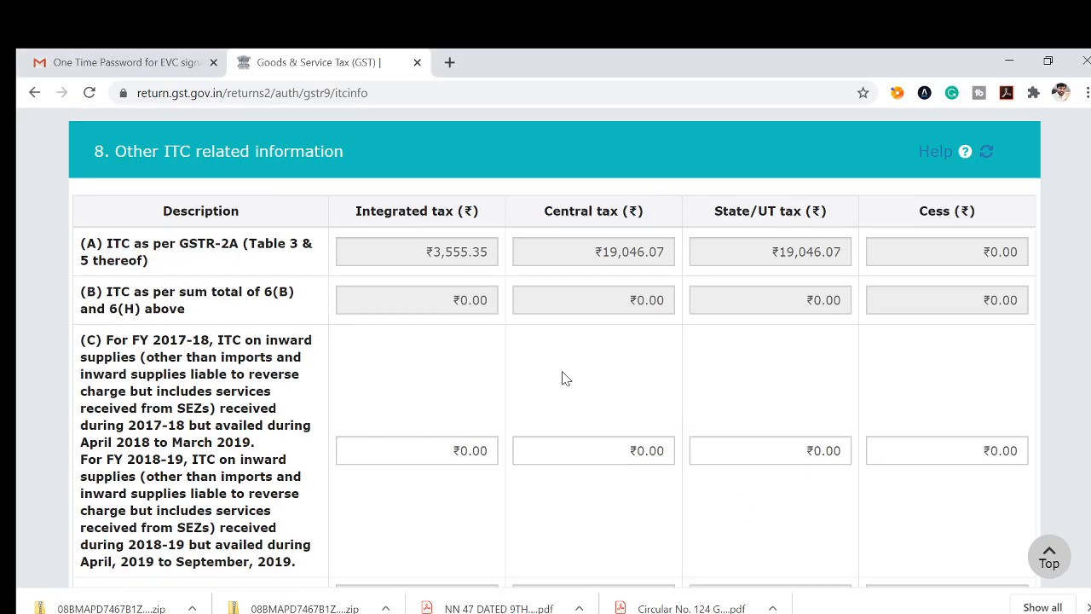
scroll(562, 371, up, 6)
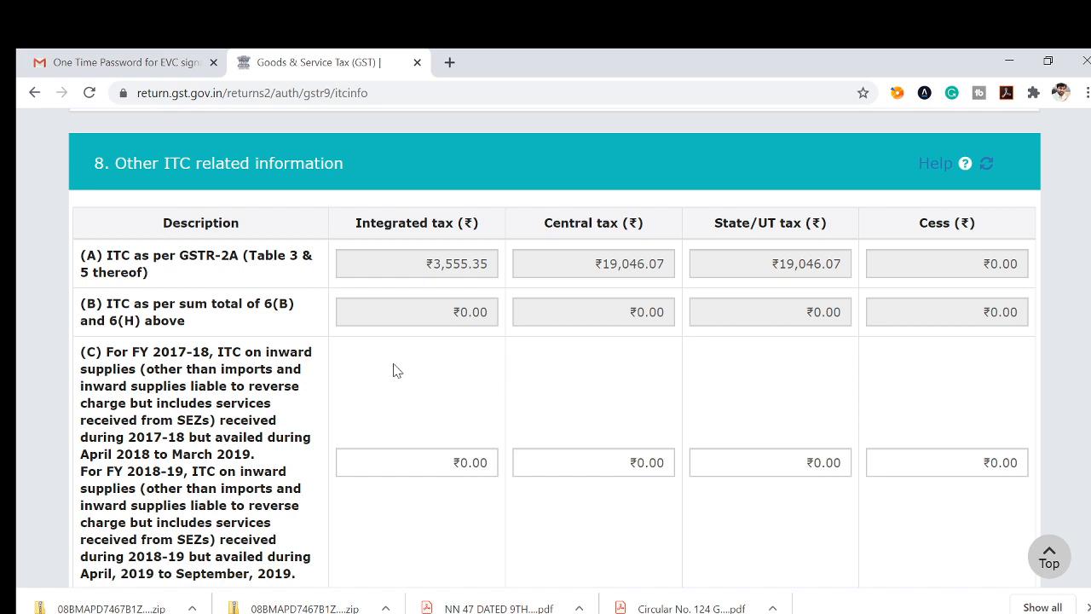
scroll(571, 443, down, 2)
scroll(571, 442, up, 1)
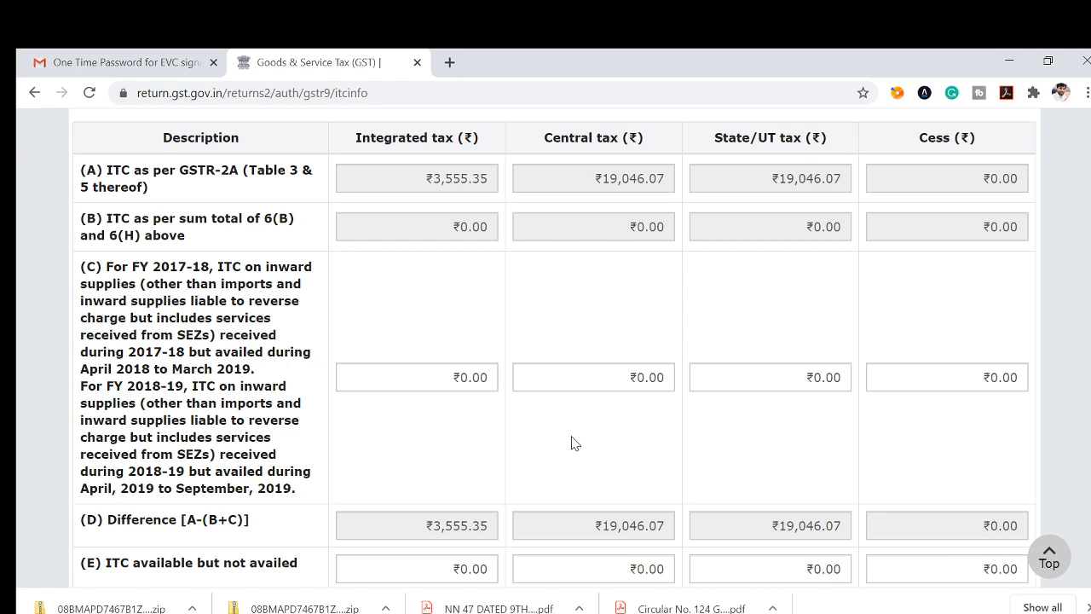
scroll(772, 355, down, 2)
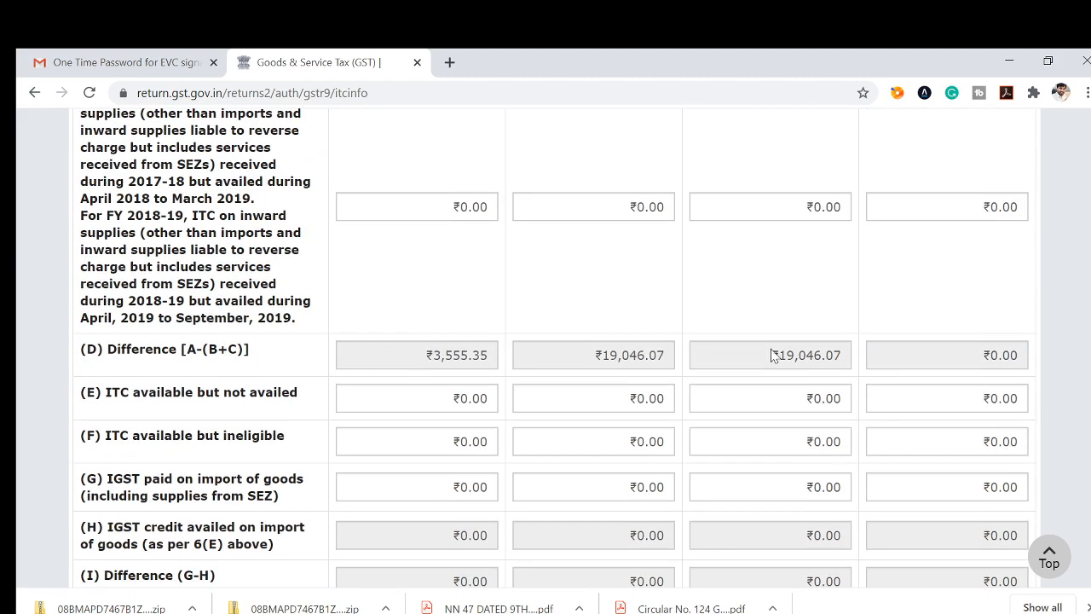
scroll(861, 516, down, 3)
click(835, 464)
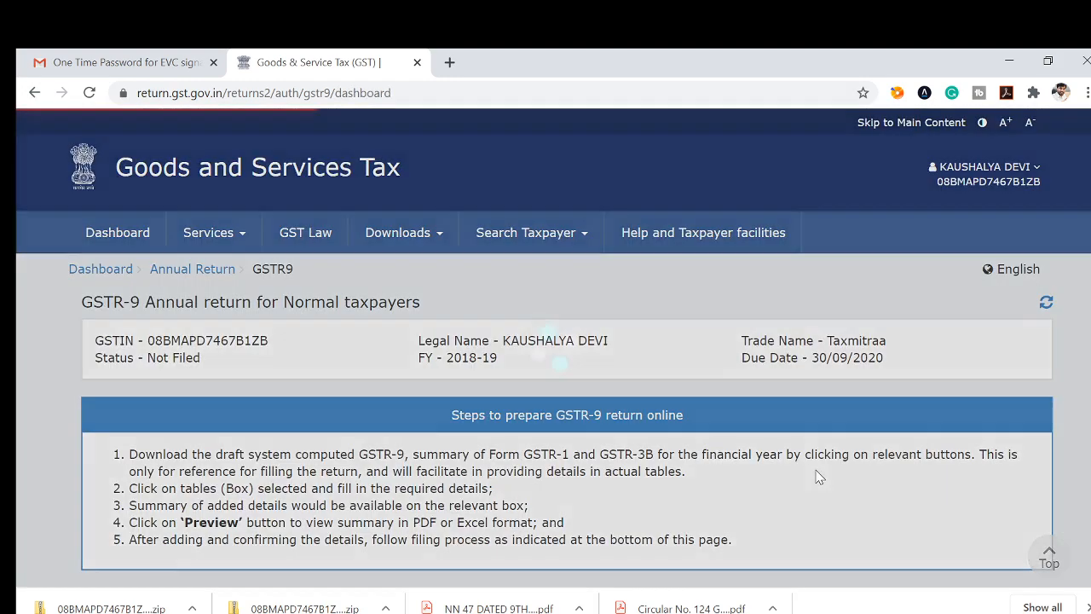
scroll(590, 474, down, 2)
scroll(590, 474, down, 1)
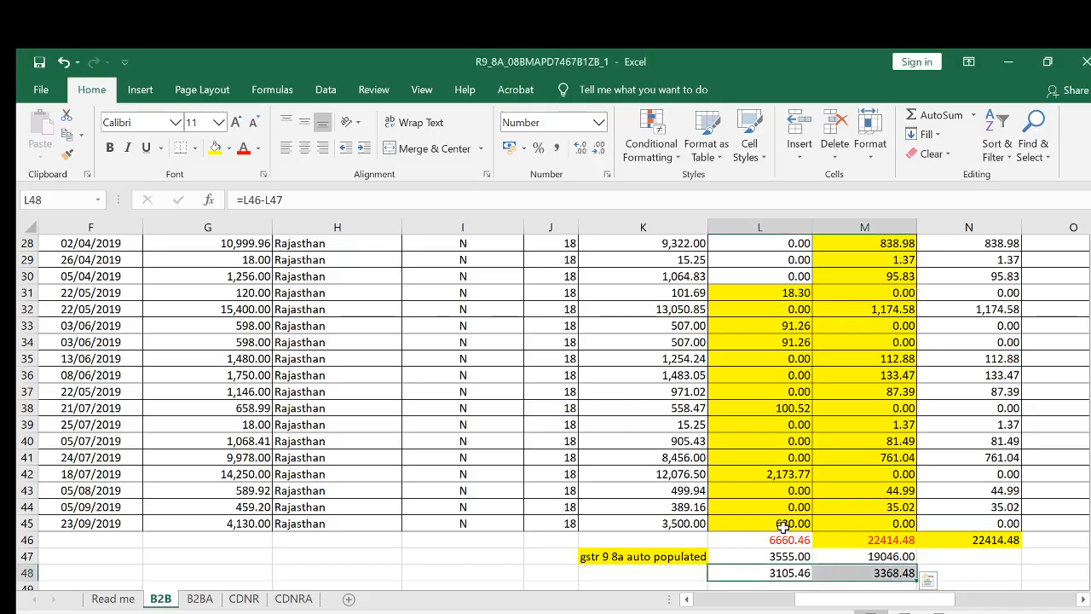
In the R9_8A Excel workbook, review the totals in L46:M46 and fill the differences in L48:M48 with red.
drag(785, 540, 898, 535)
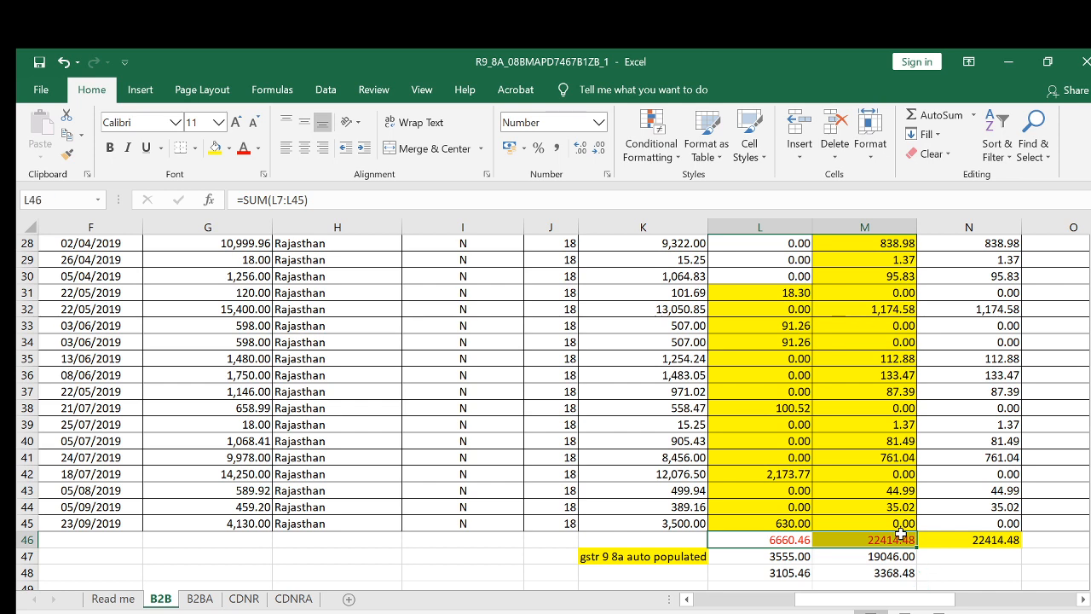
click(867, 458)
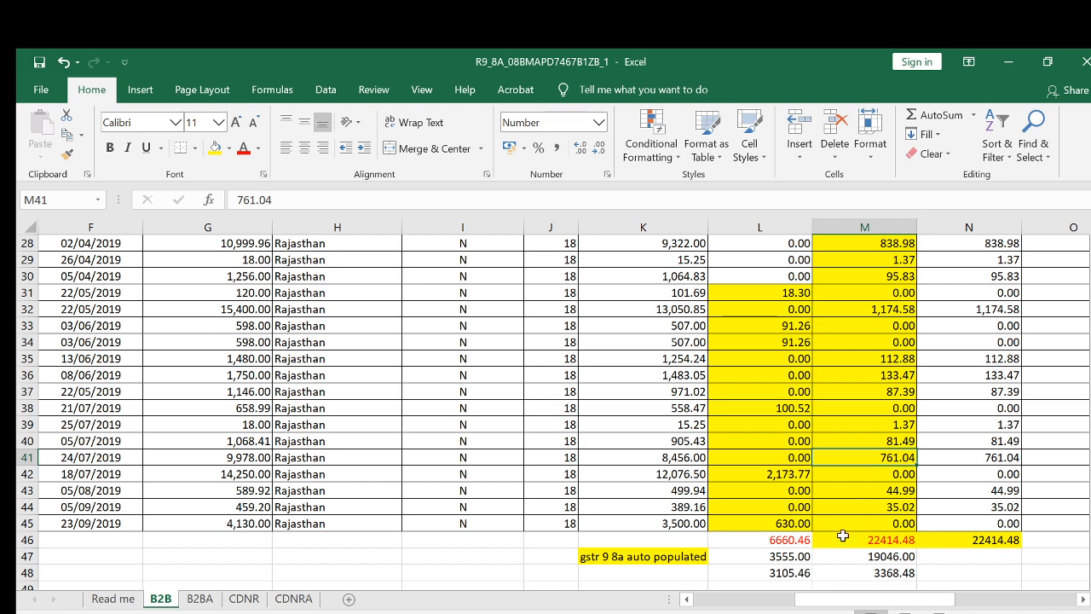
drag(780, 572, 834, 571)
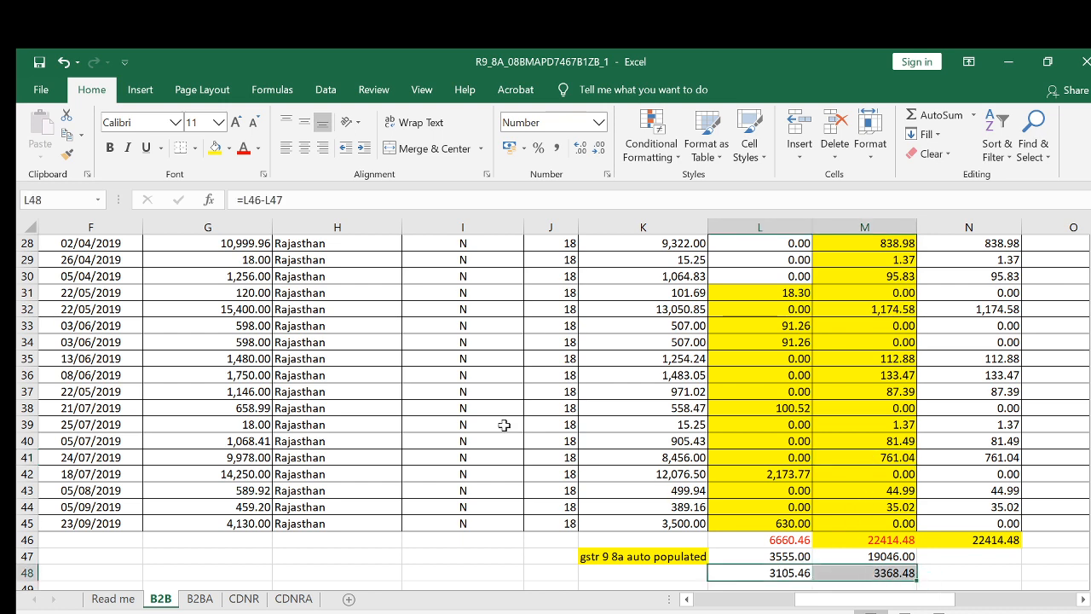
click(228, 148)
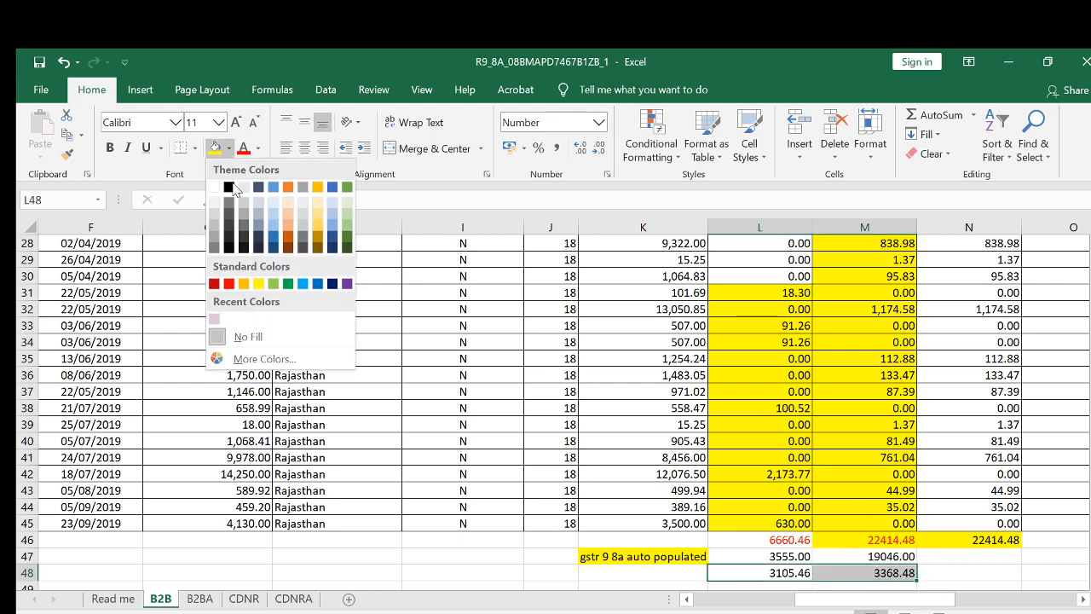
click(228, 282)
click(794, 361)
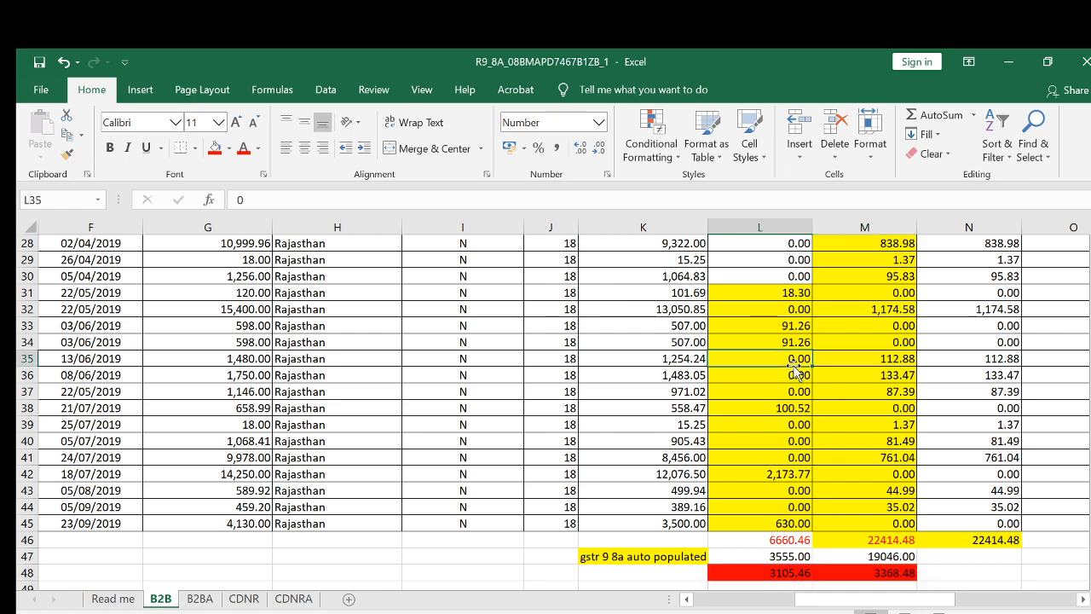
Examine the B2B sheet's invoice date, invoice value, supplier and tax columns, and the Counterparty GSTR-1 filing date column.
scroll(398, 359, up, 9)
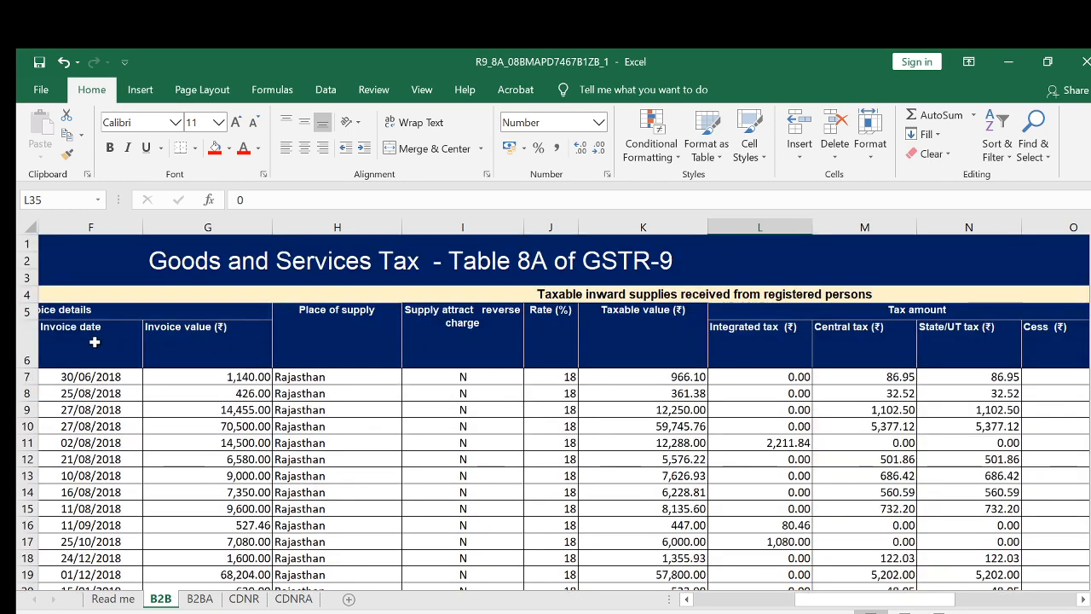
click(95, 342)
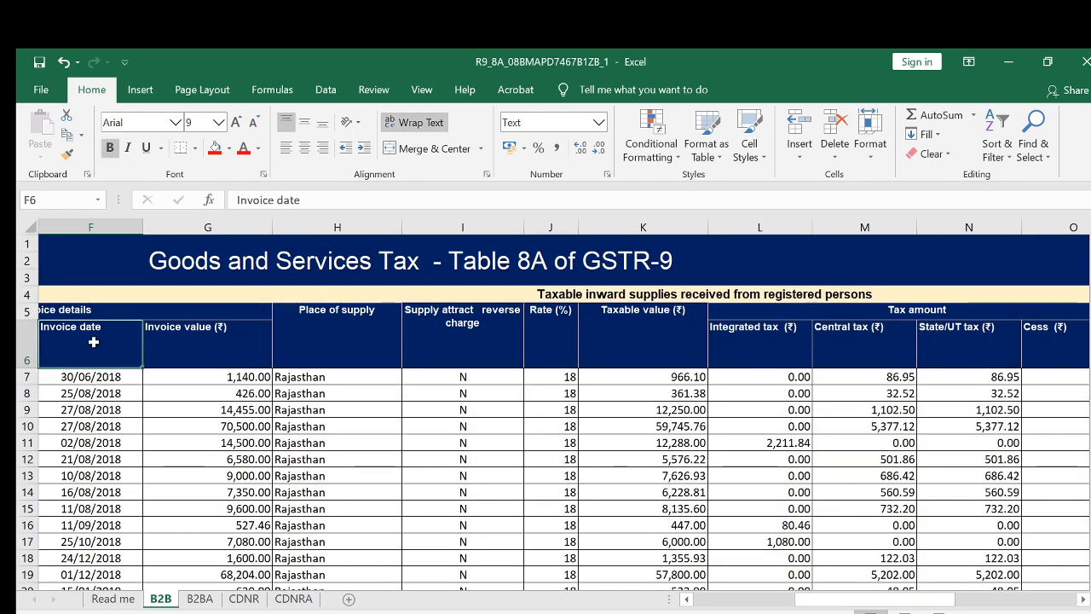
scroll(94, 342, left, 1)
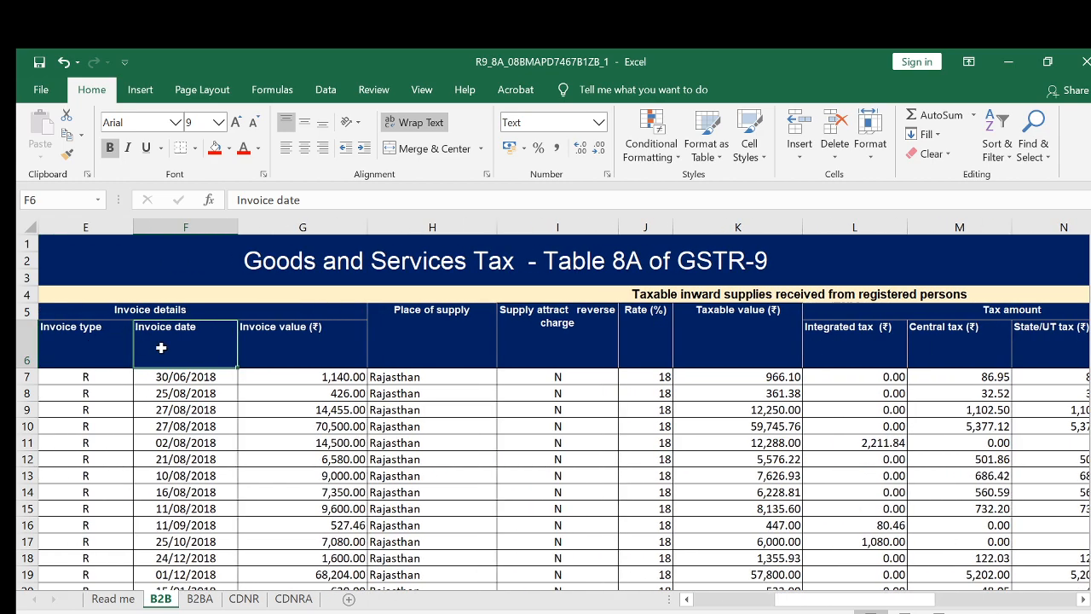
click(328, 342)
scroll(327, 342, left, 4)
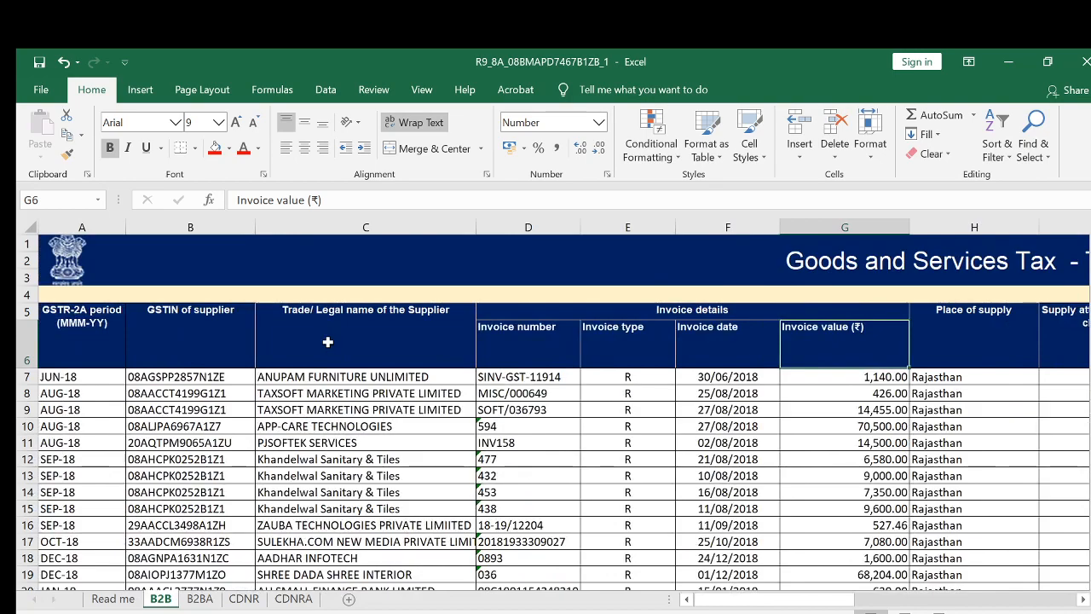
scroll(328, 342, right, 8)
scroll(328, 342, right, 1)
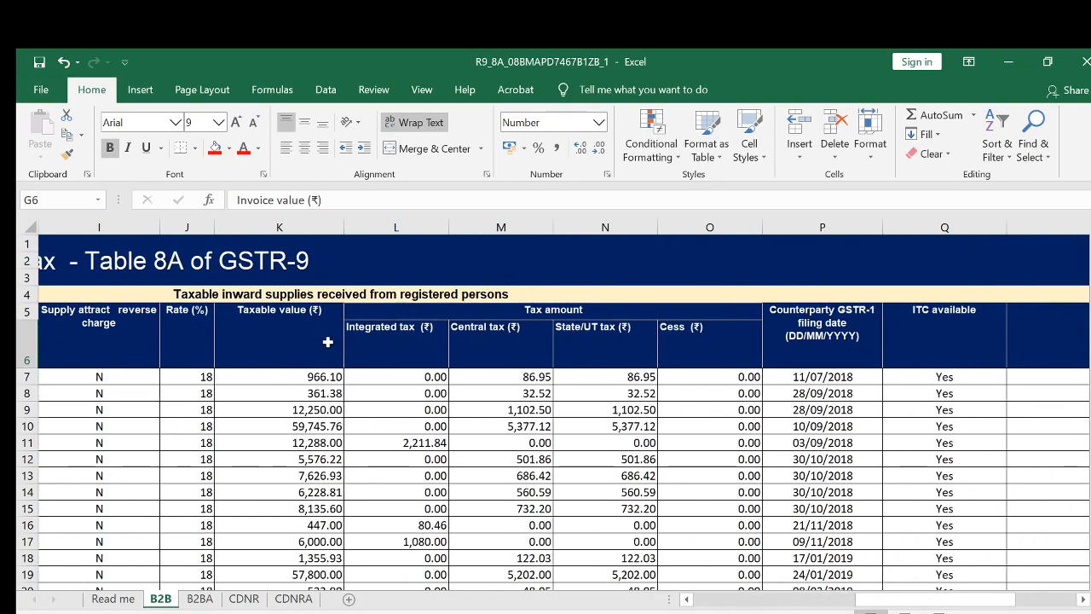
click(827, 332)
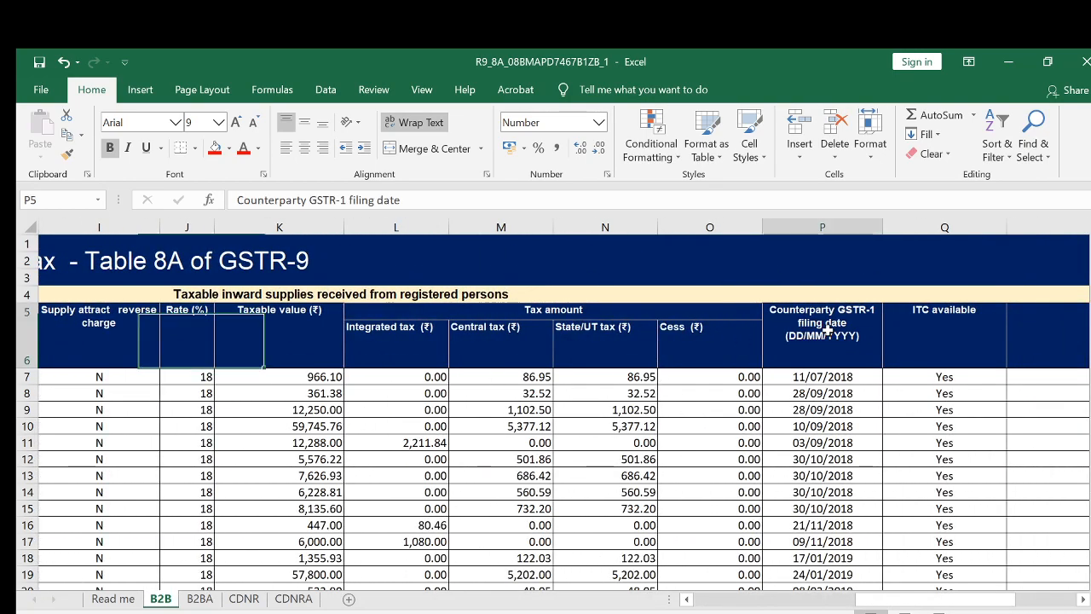
Examine the Counterparty GSTR-1 filing dates in P7:P45 of the B2B sheet alongside the differences in L48:M48.
scroll(824, 377, down, 4)
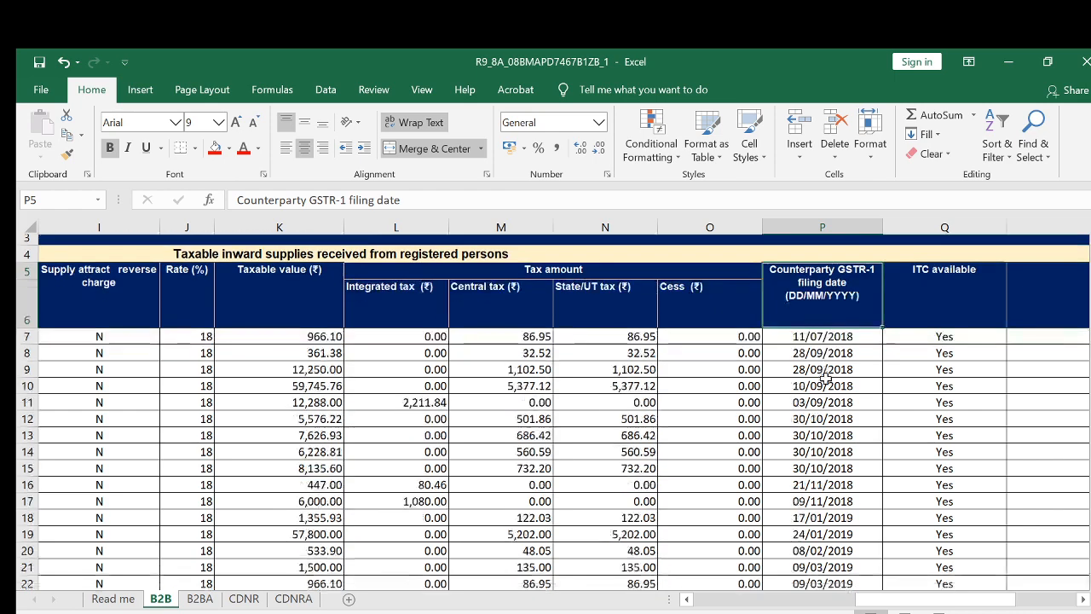
scroll(825, 378, down, 1)
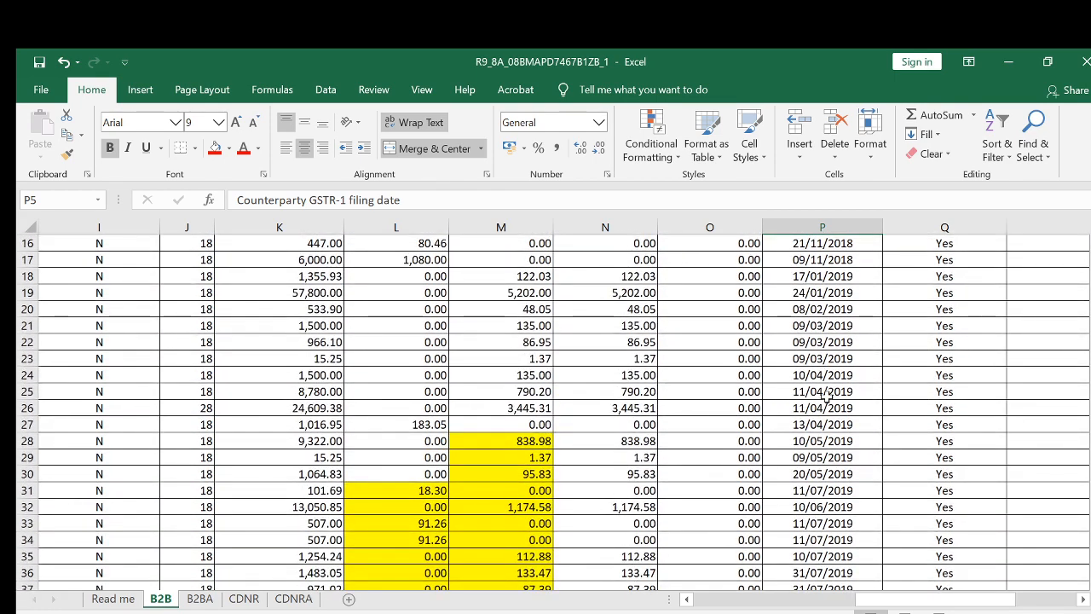
click(827, 440)
scroll(820, 342, up, 4)
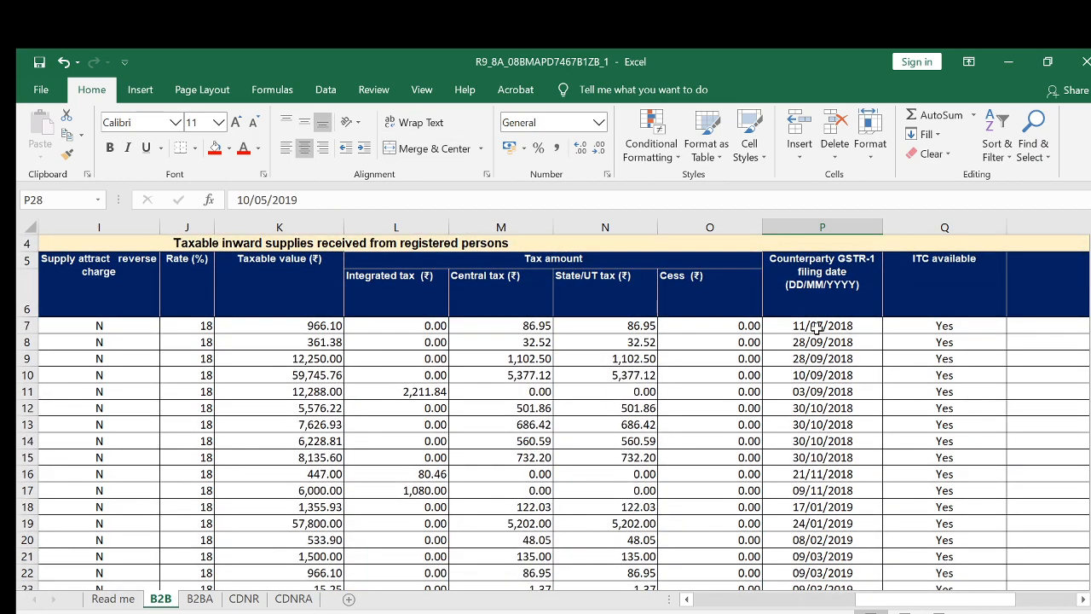
click(818, 326)
scroll(818, 327, down, 4)
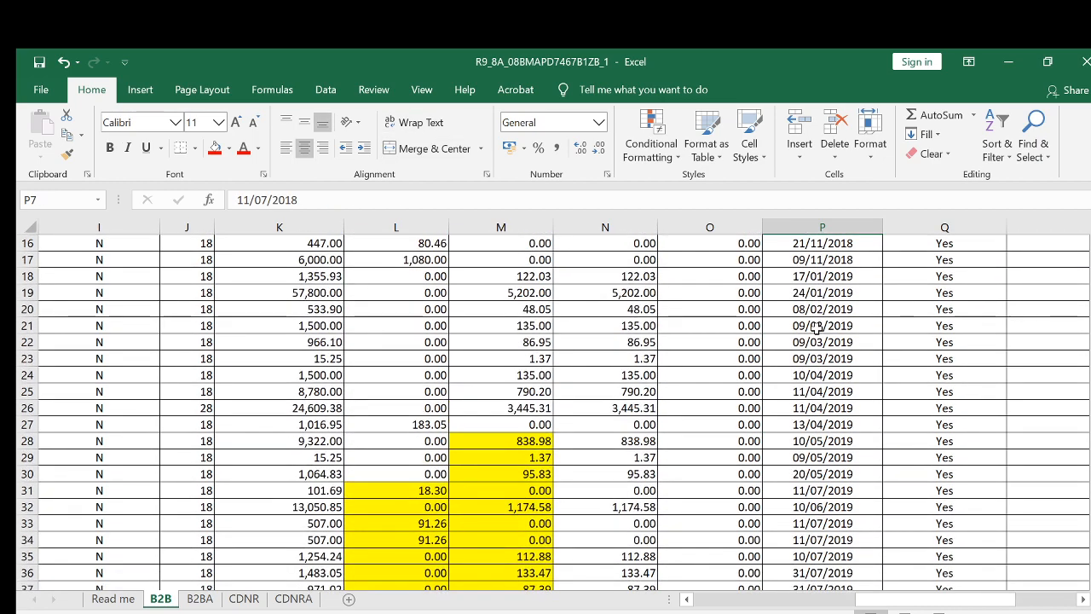
scroll(818, 329, down, 1)
scroll(818, 329, down, 4)
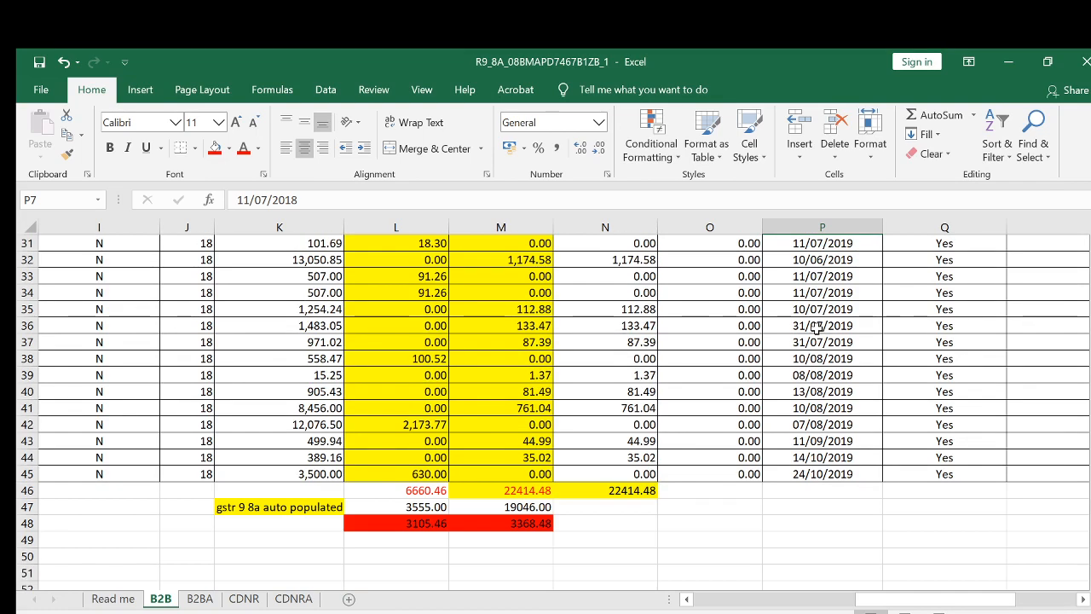
click(538, 523)
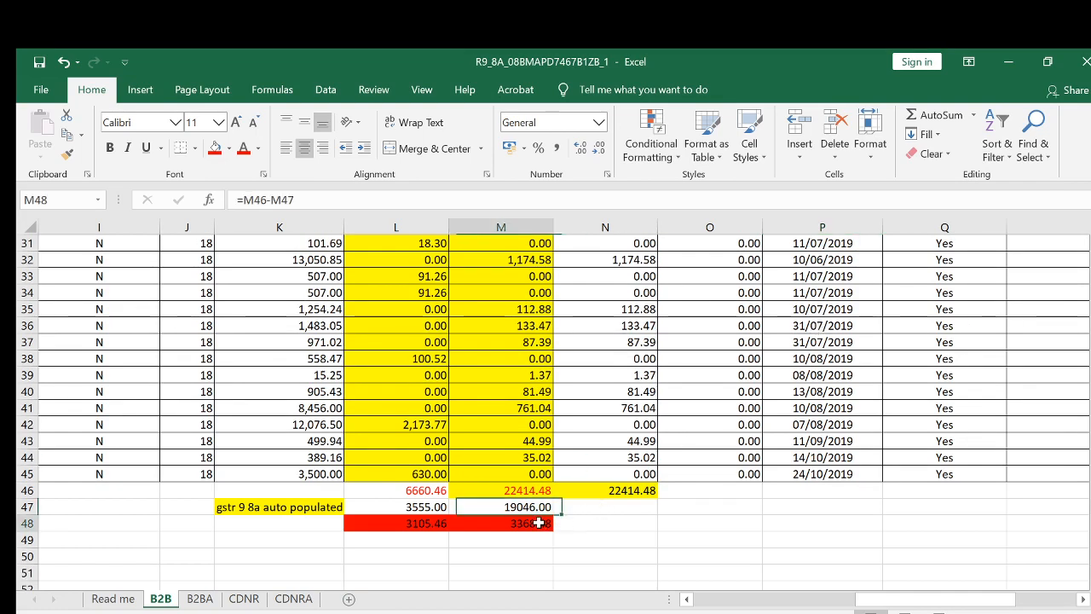
click(422, 522)
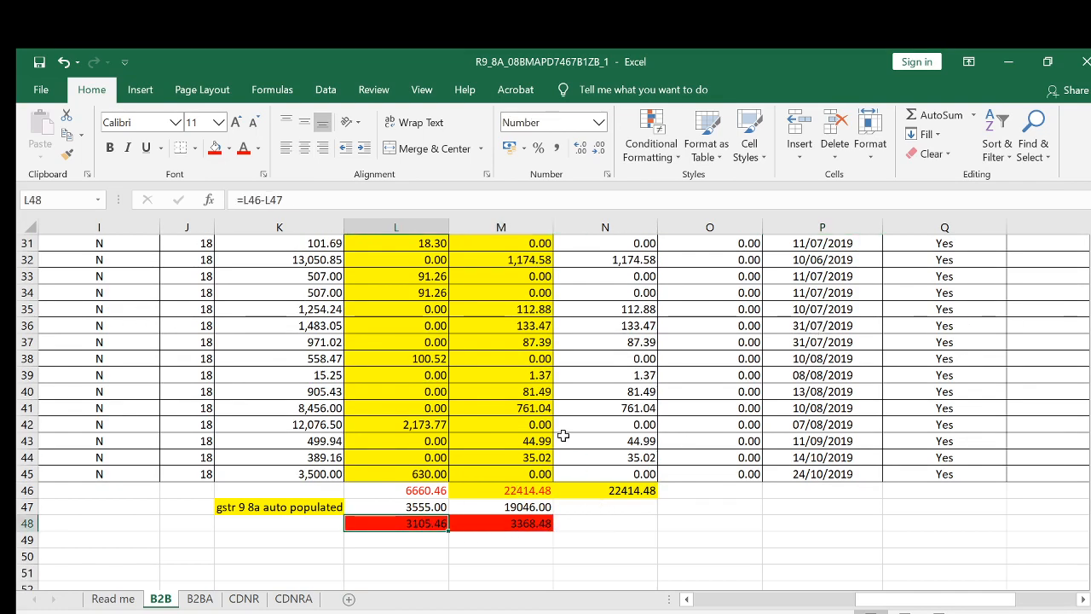
Compare row 28's filing date, central tax and invoice date with the GSTR-2A period and invoice number in row 27.
scroll(564, 435, up, 2)
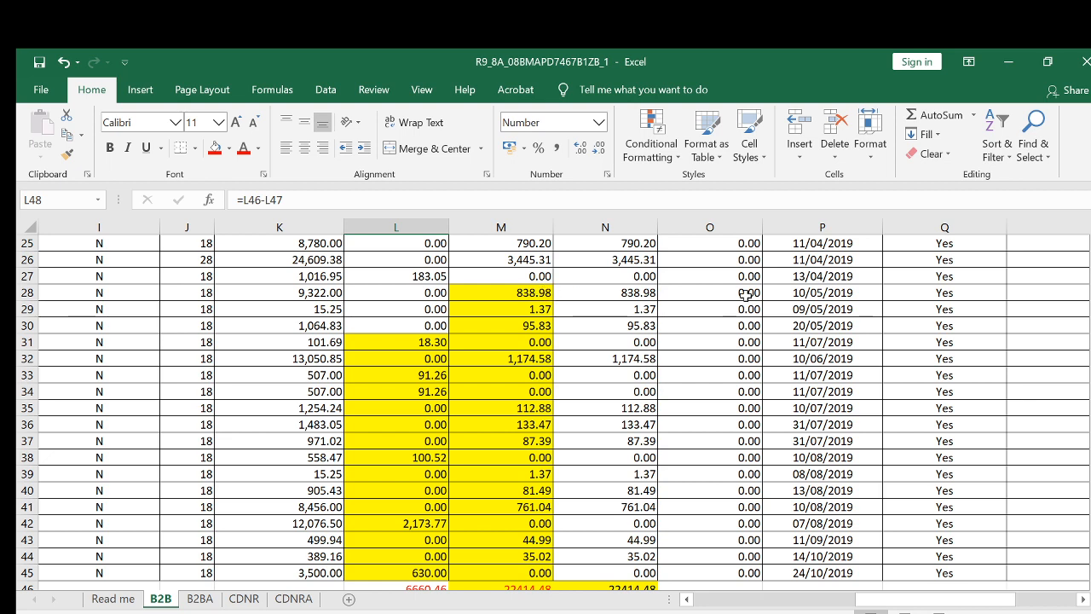
click(805, 292)
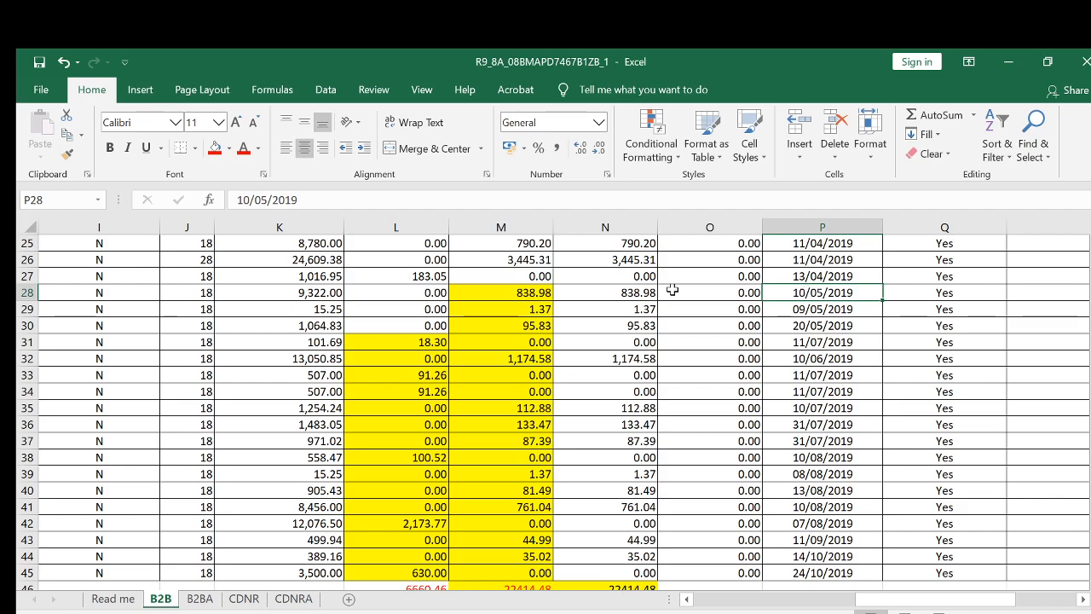
click(526, 294)
scroll(525, 294, left, 5)
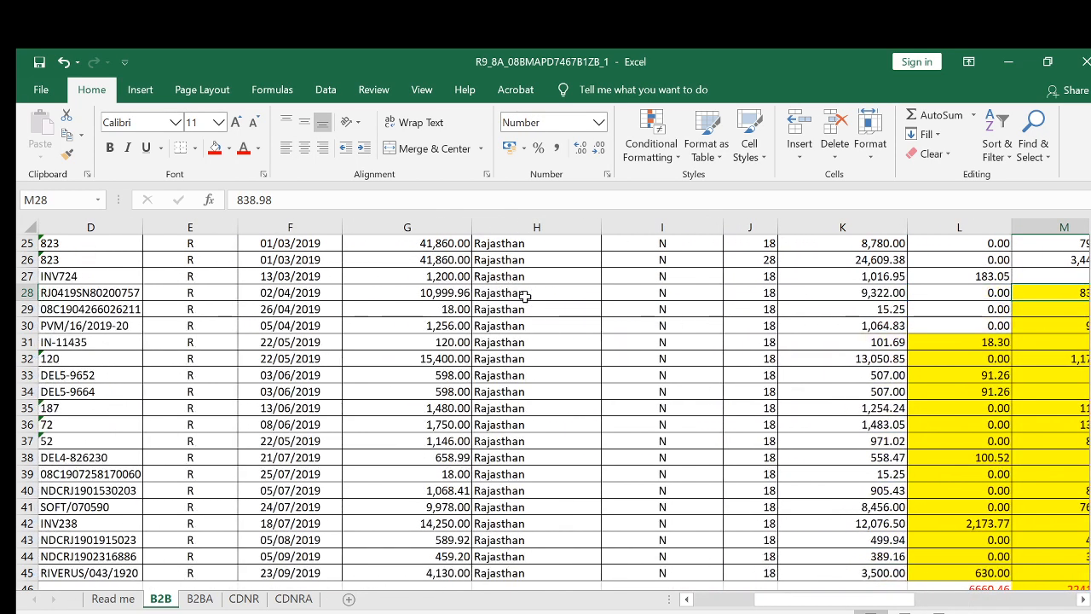
click(319, 293)
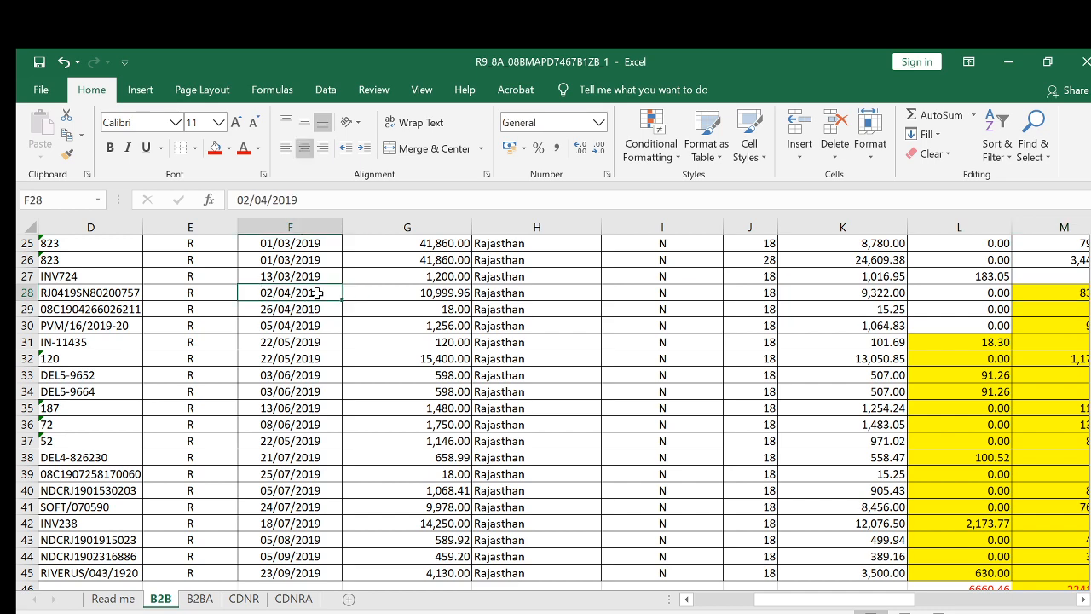
scroll(317, 293, left, 3)
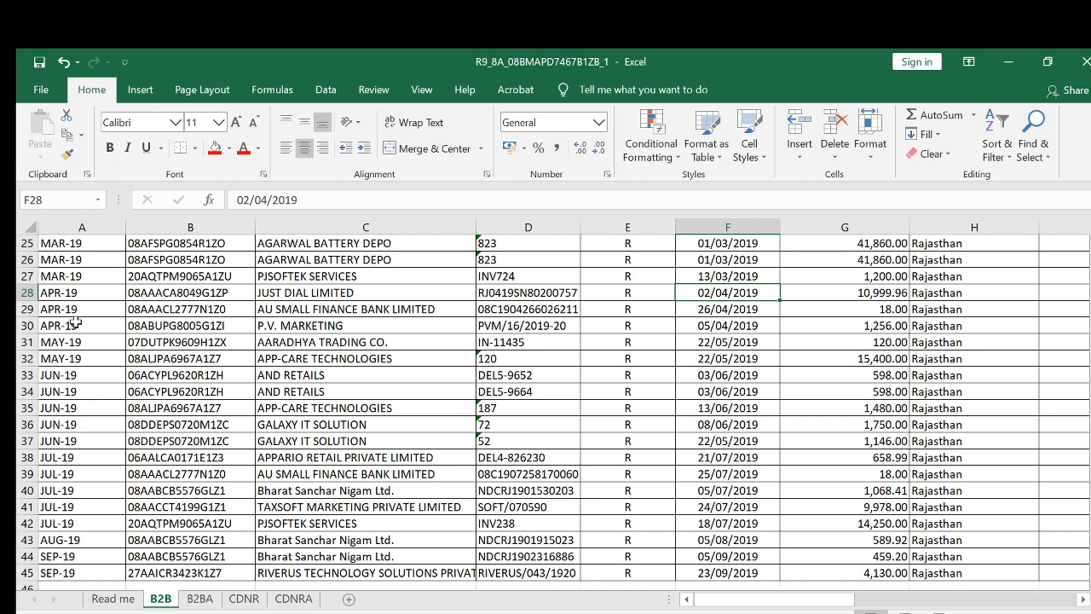
click(85, 280)
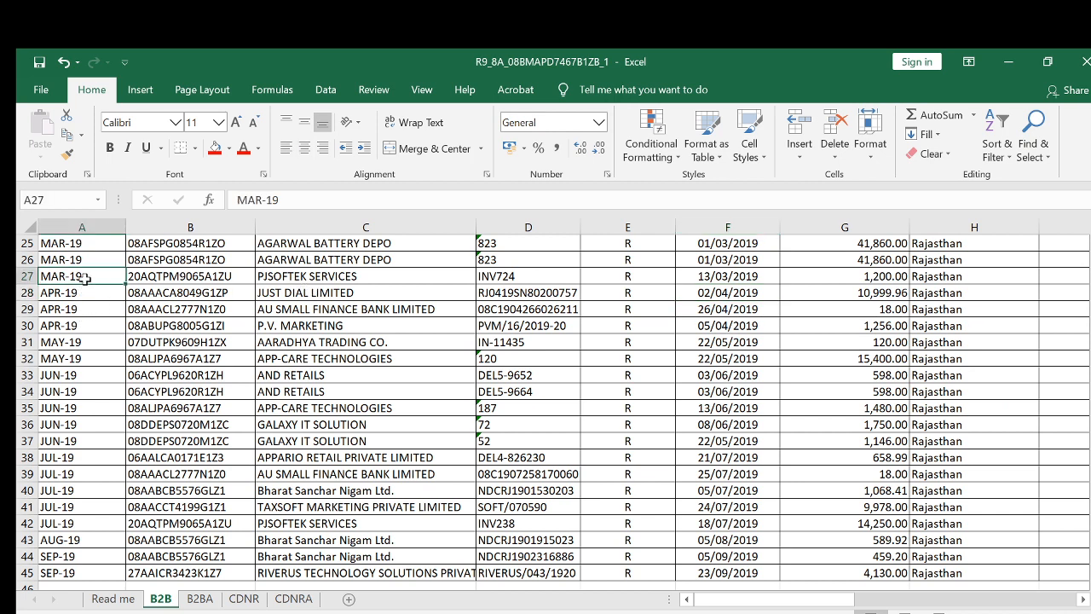
click(548, 279)
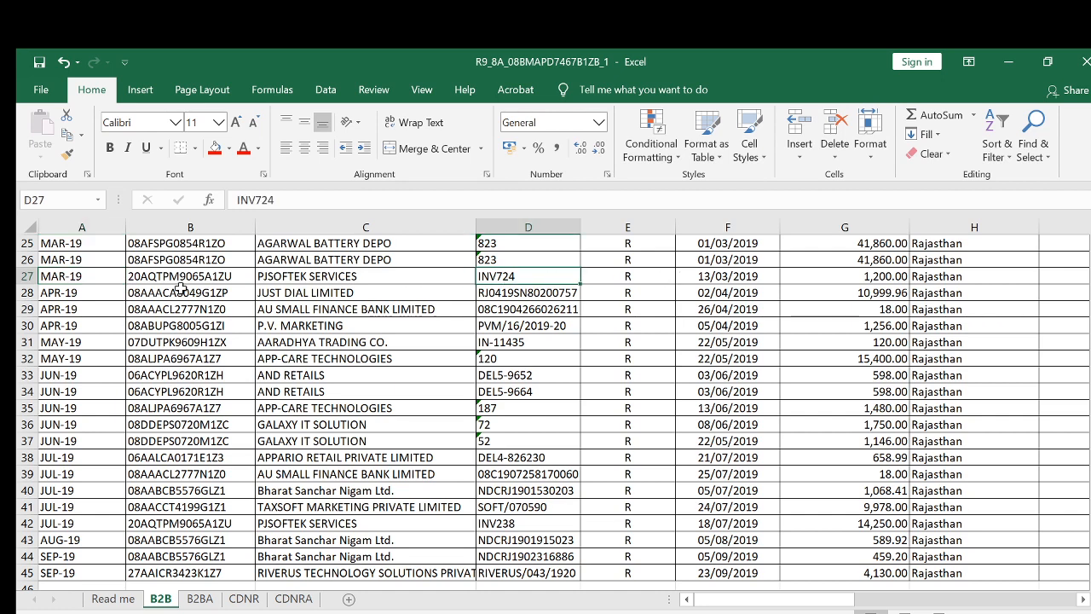
Review the GSTR-2A periods in A28:A45, the first and last invoice dates in F28:F45, and the central tax in M28.
drag(75, 292, 87, 572)
scroll(88, 528, down, 1)
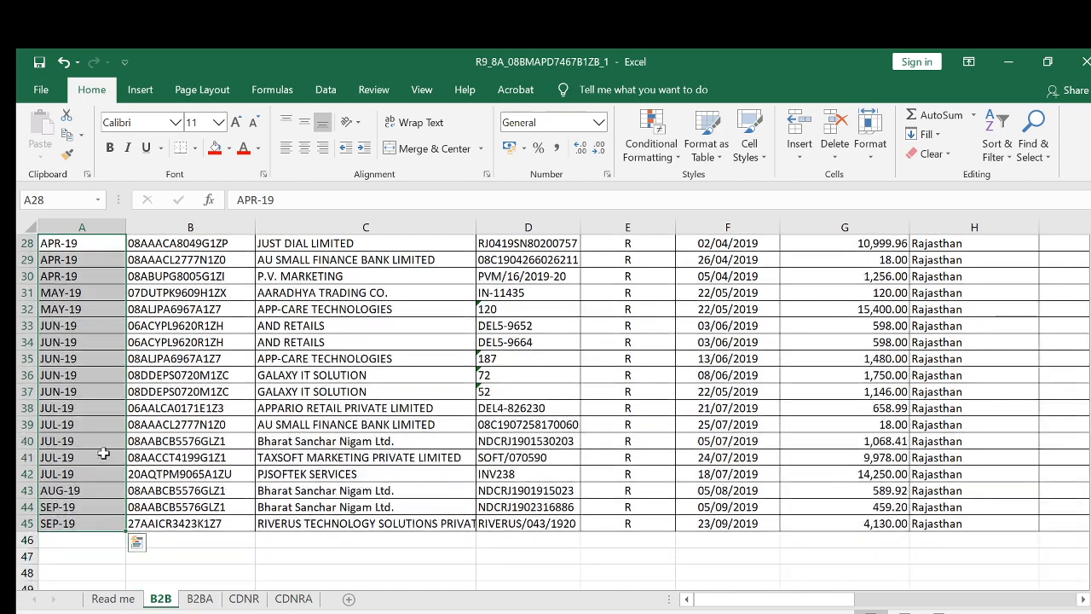
scroll(41, 275, up, 1)
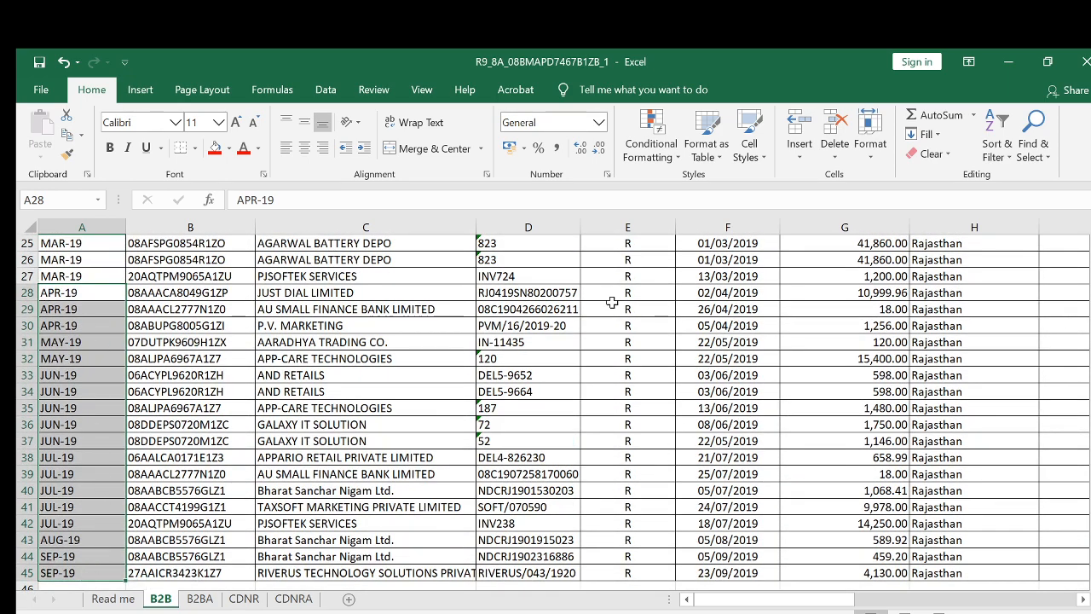
click(69, 291)
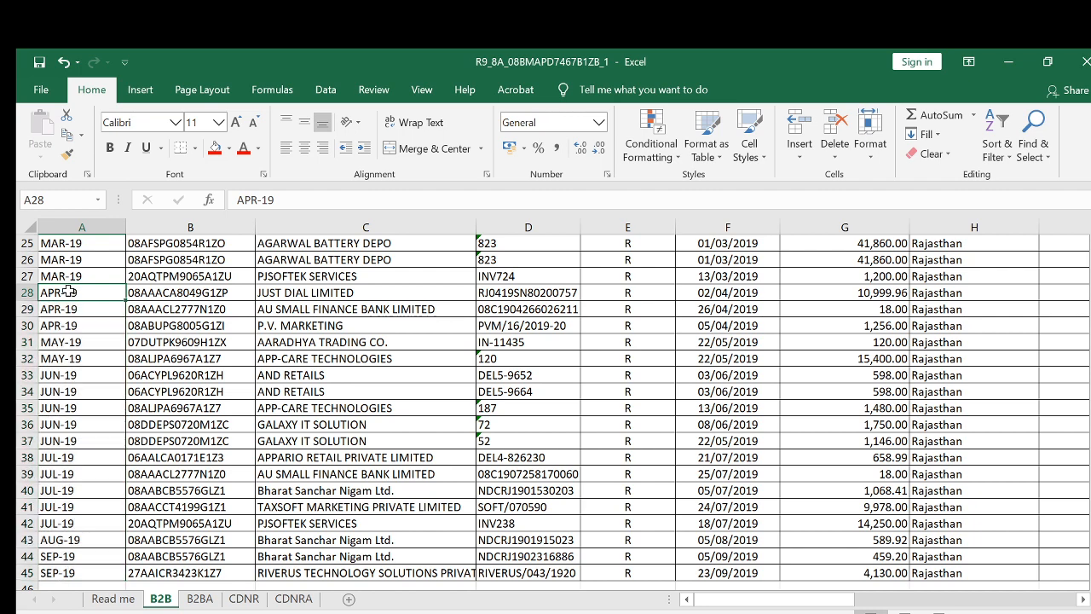
scroll(68, 292, right, 3)
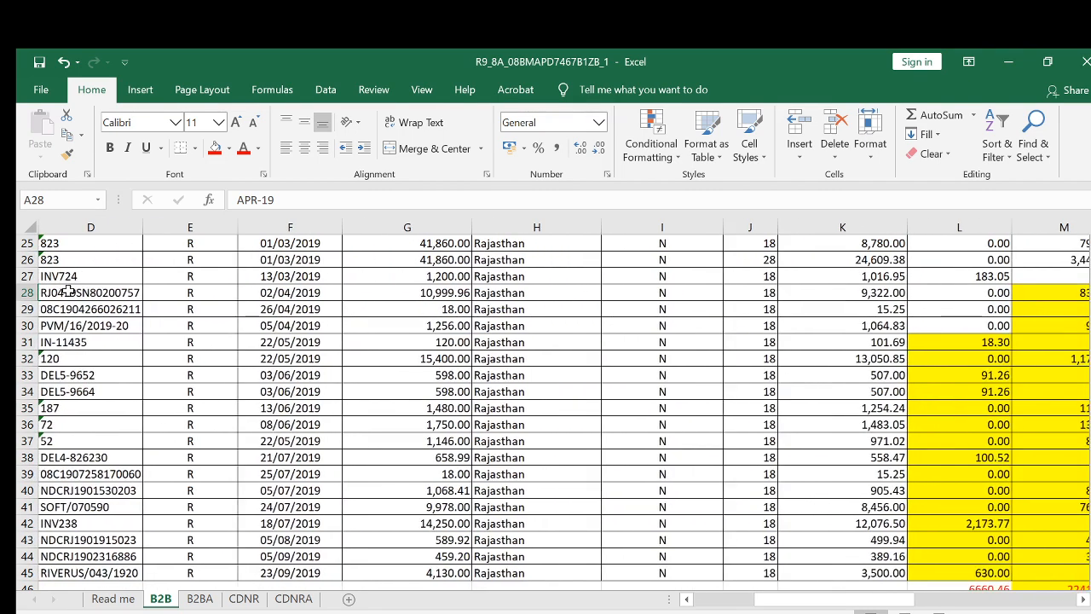
click(318, 573)
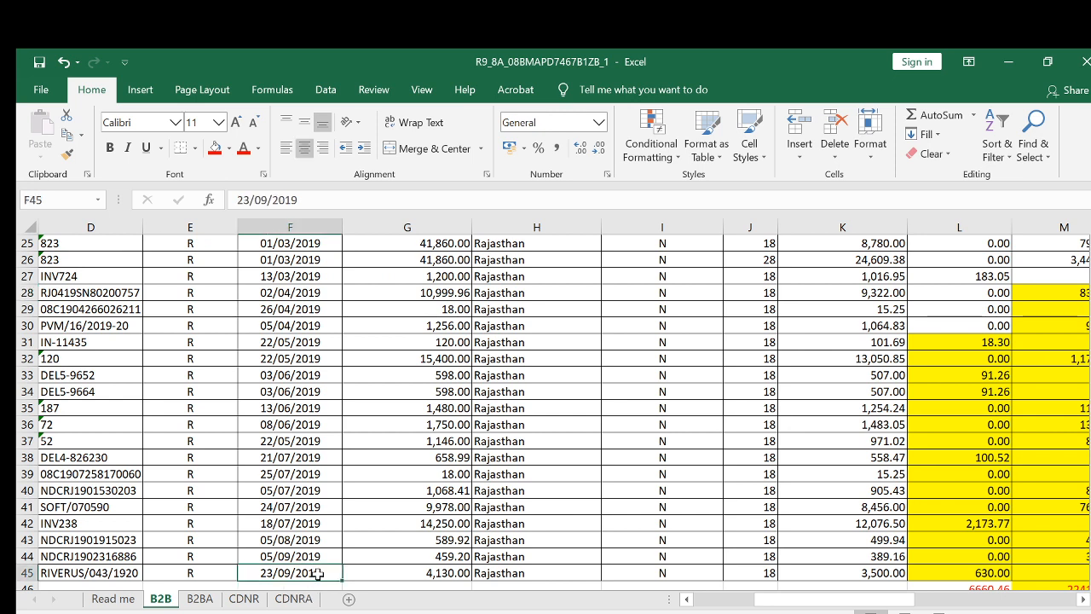
click(300, 293)
click(1032, 295)
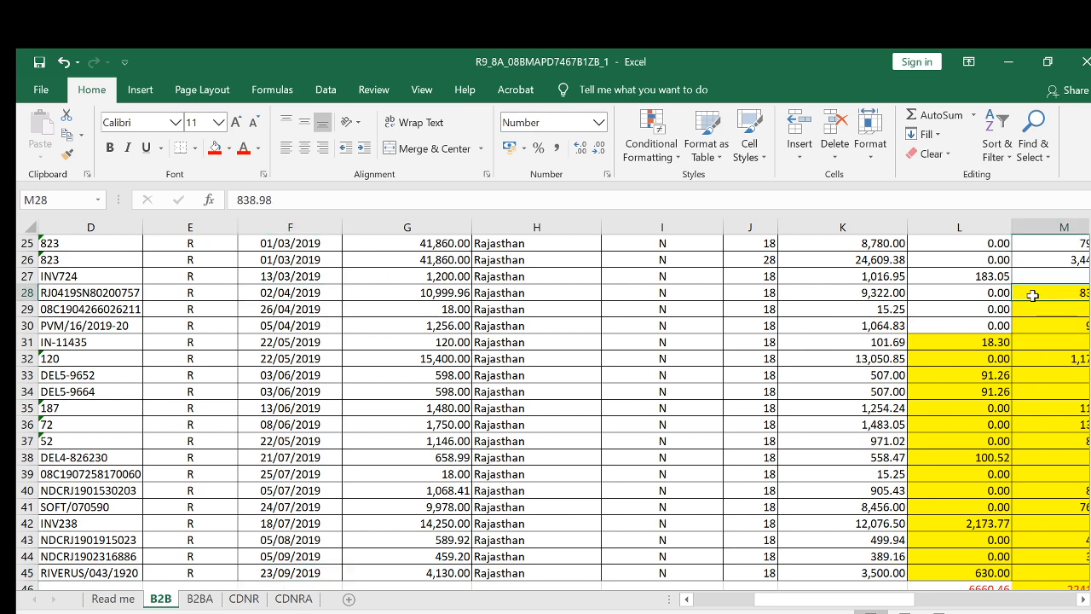
Fill the entire row 28, the first APR-19 invoice in the B2B sheet, with red.
scroll(1033, 295, left, 5)
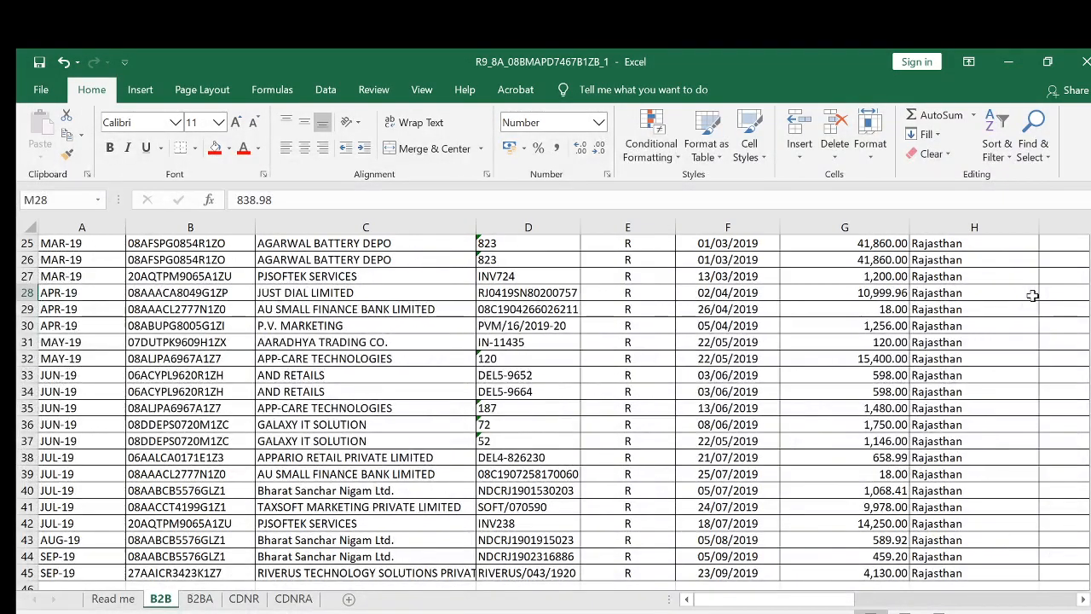
click(28, 292)
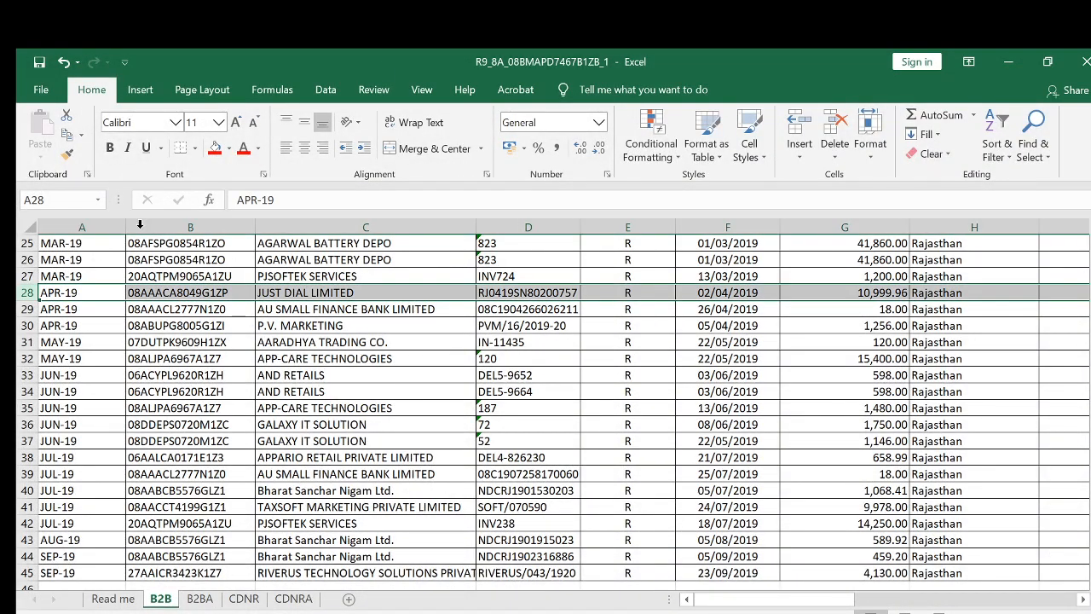
click(217, 148)
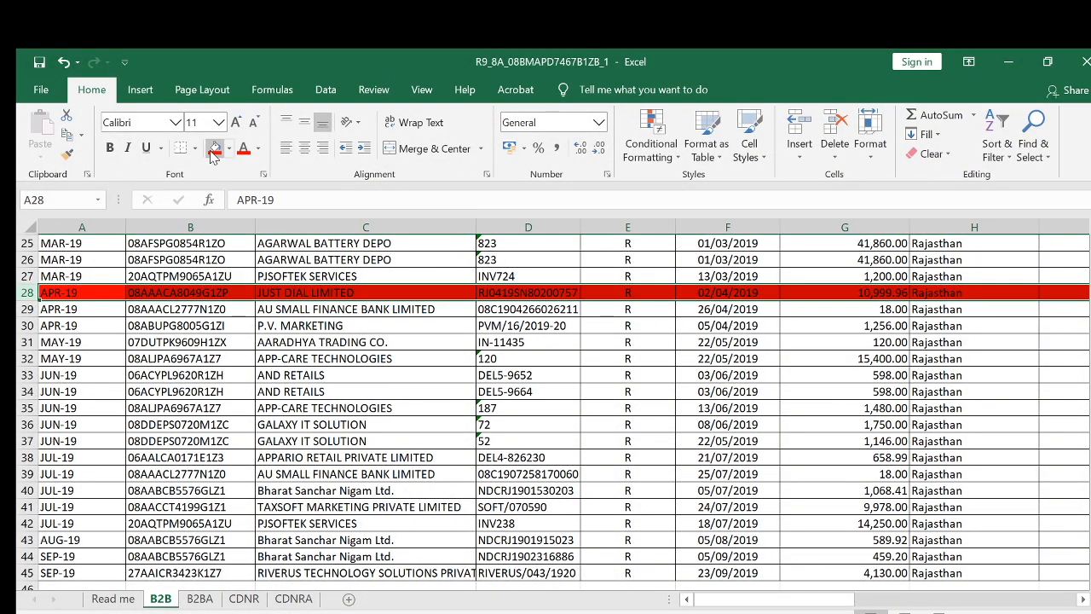
Review the central tax amounts in M28:M45 and check the supplier and invoice date details of the last rows.
click(523, 293)
scroll(523, 293, right, 5)
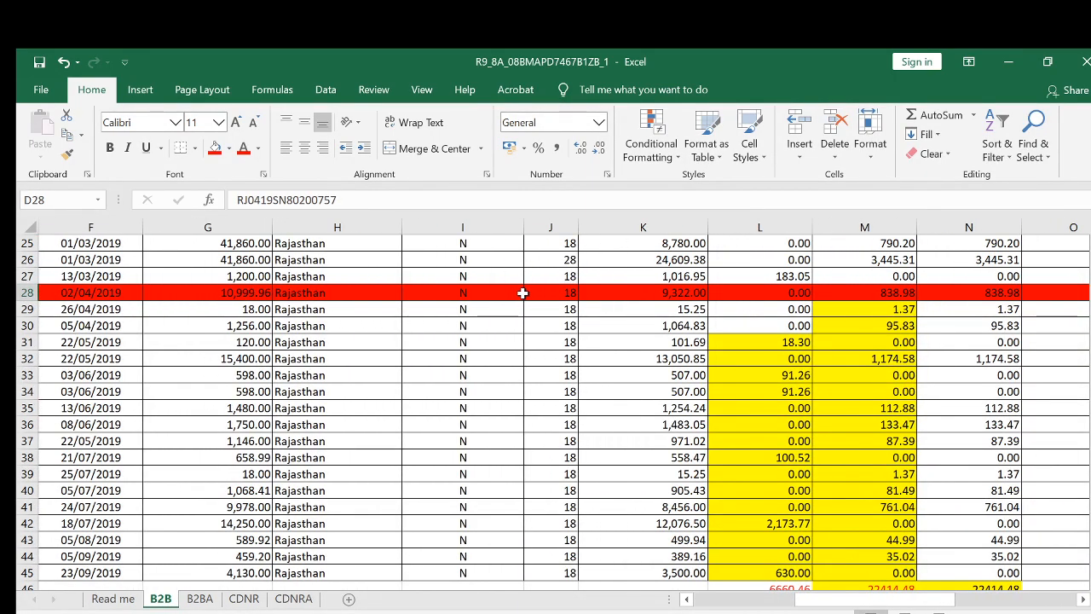
scroll(523, 293, right, 2)
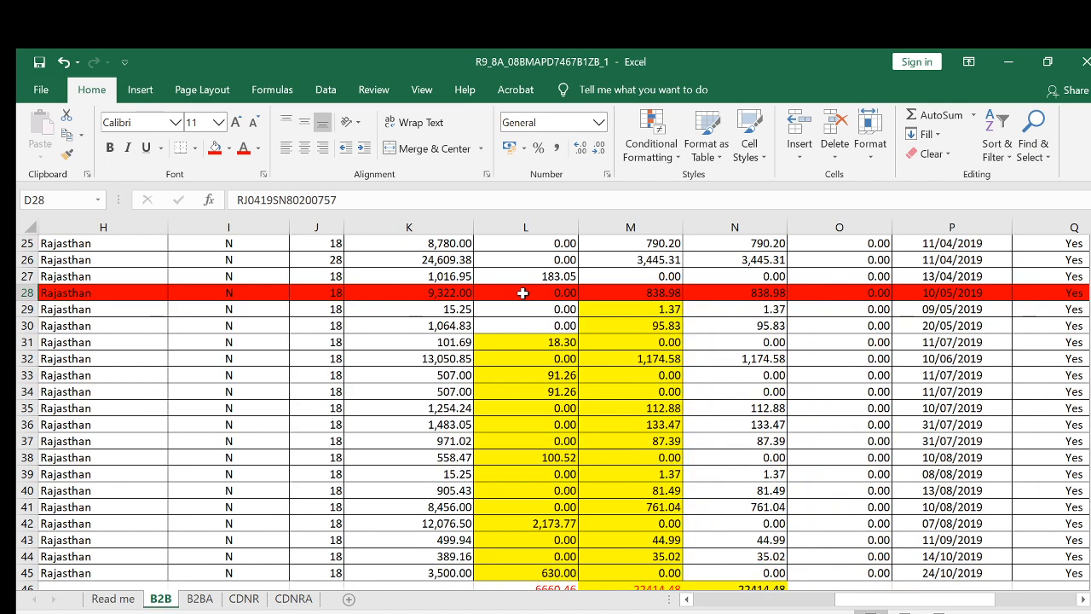
drag(662, 294, 673, 546)
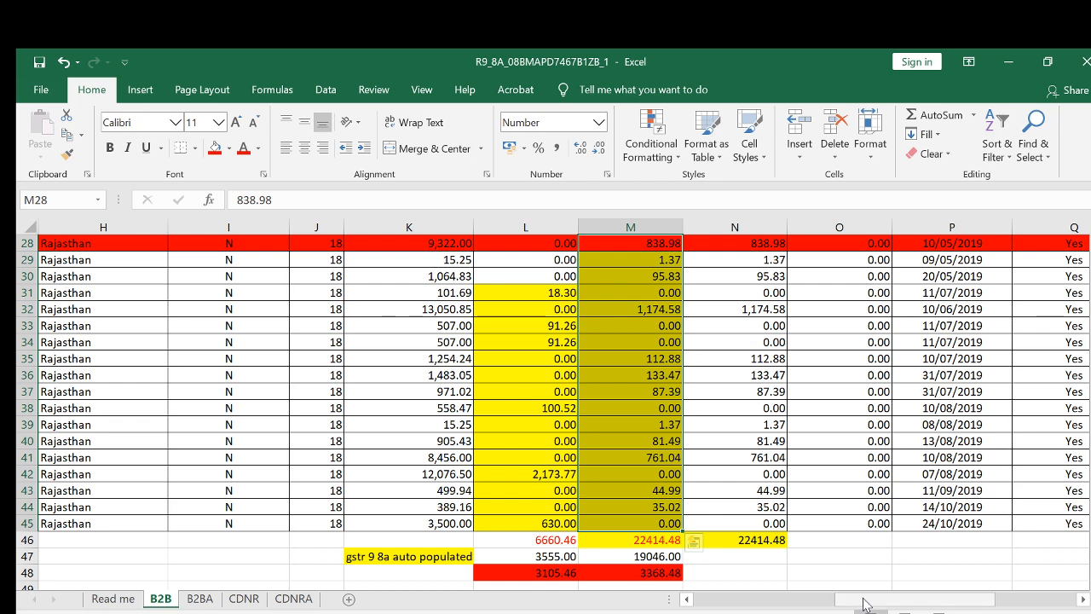
drag(861, 599, 725, 599)
click(141, 523)
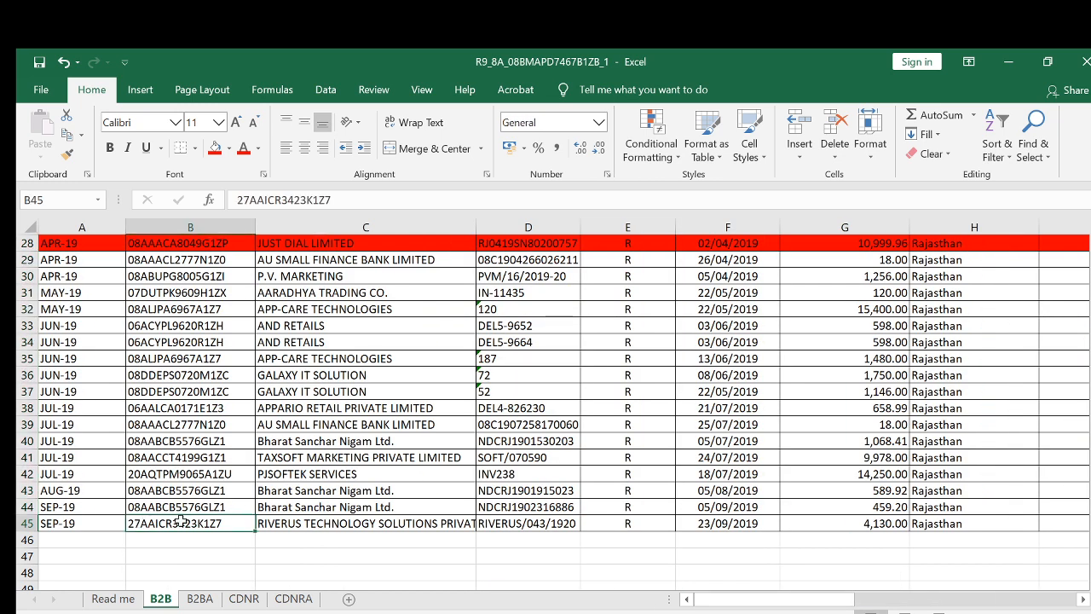
click(712, 523)
click(723, 457)
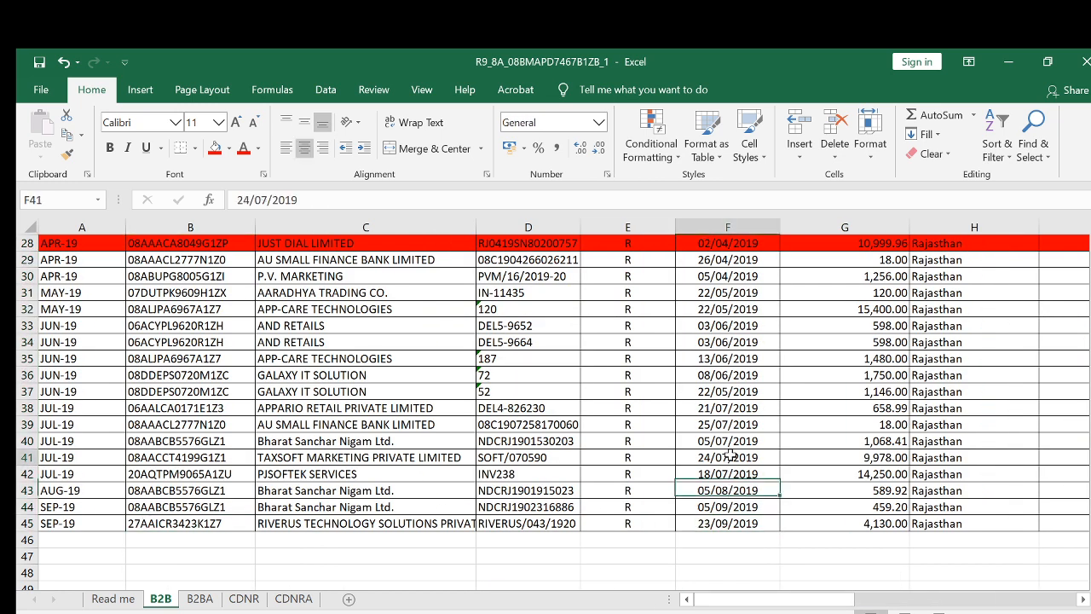
Examine the GSTR-2A period column from its header down to the AUG-19 and SEP-19 entries.
scroll(709, 330, up, 1)
scroll(85, 389, up, 8)
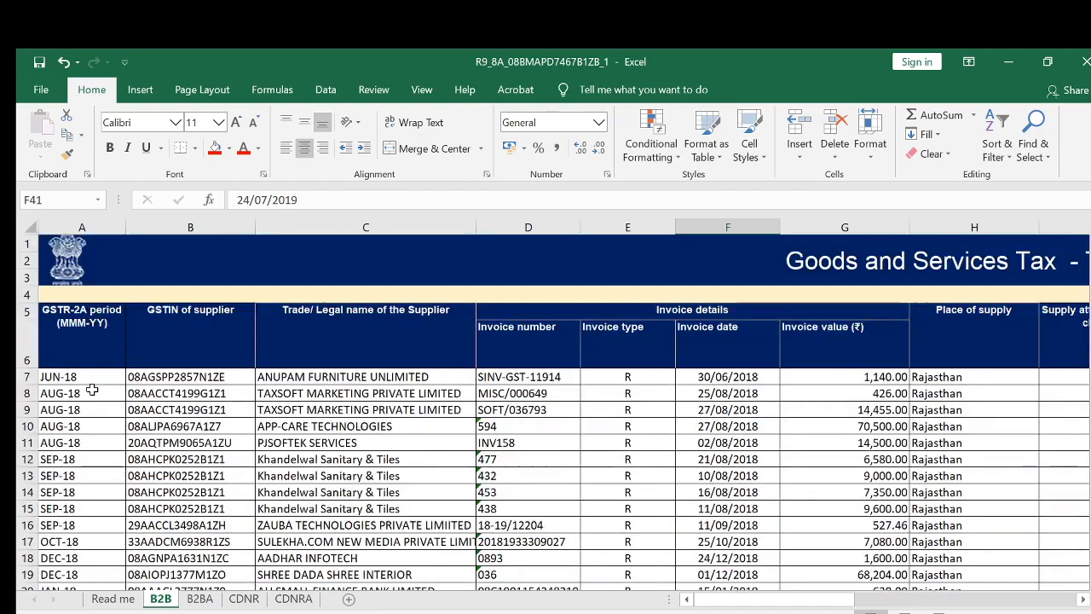
click(74, 322)
scroll(80, 358, down, 5)
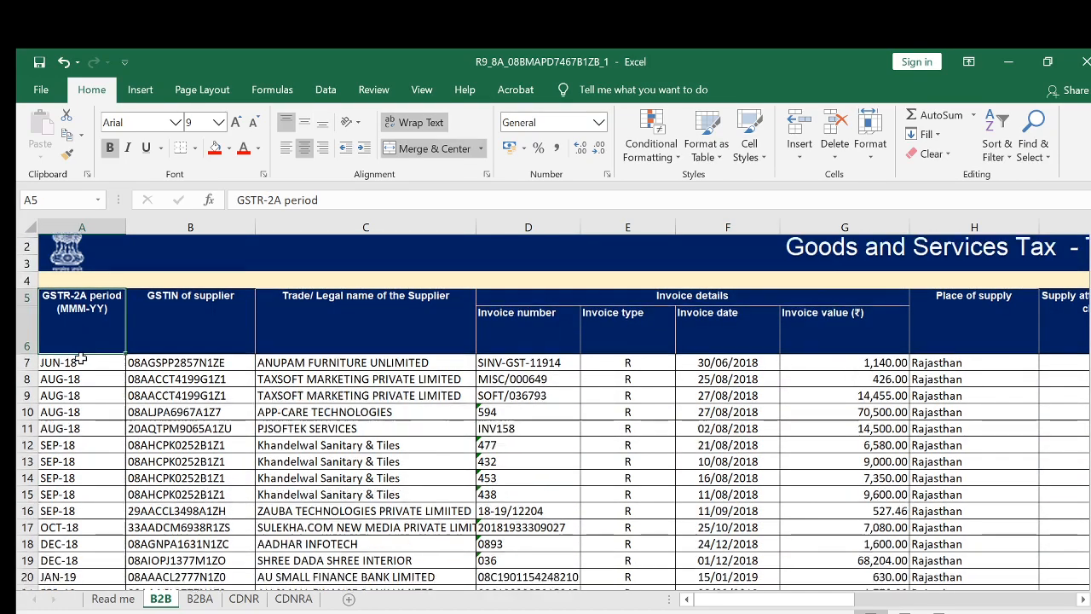
drag(60, 441, 74, 508)
click(257, 476)
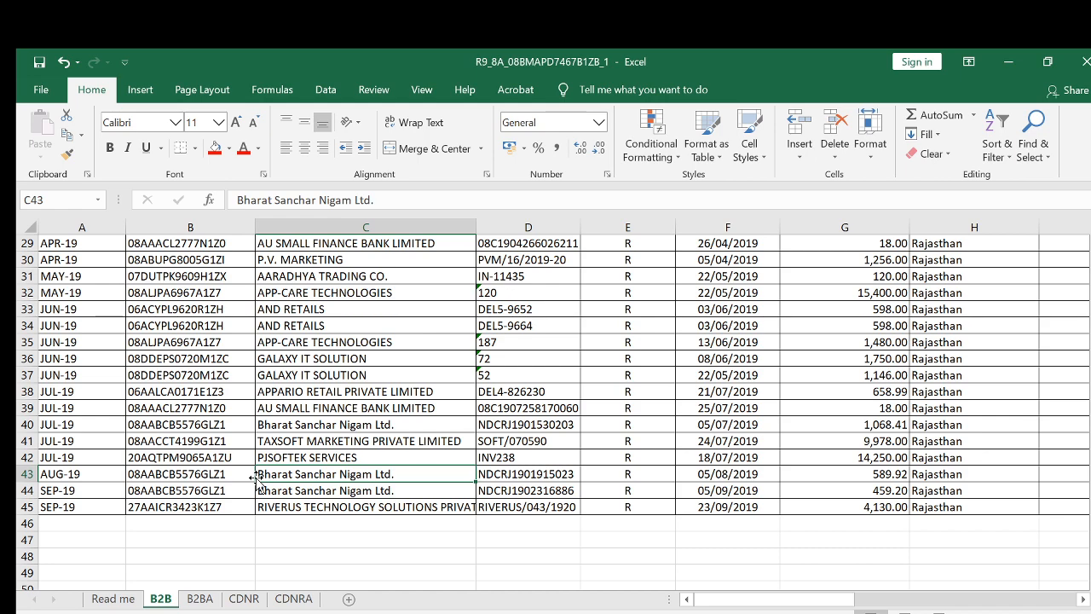
Examine the column headers for supplier name, invoice number, invoice date and invoice value.
scroll(336, 430, up, 9)
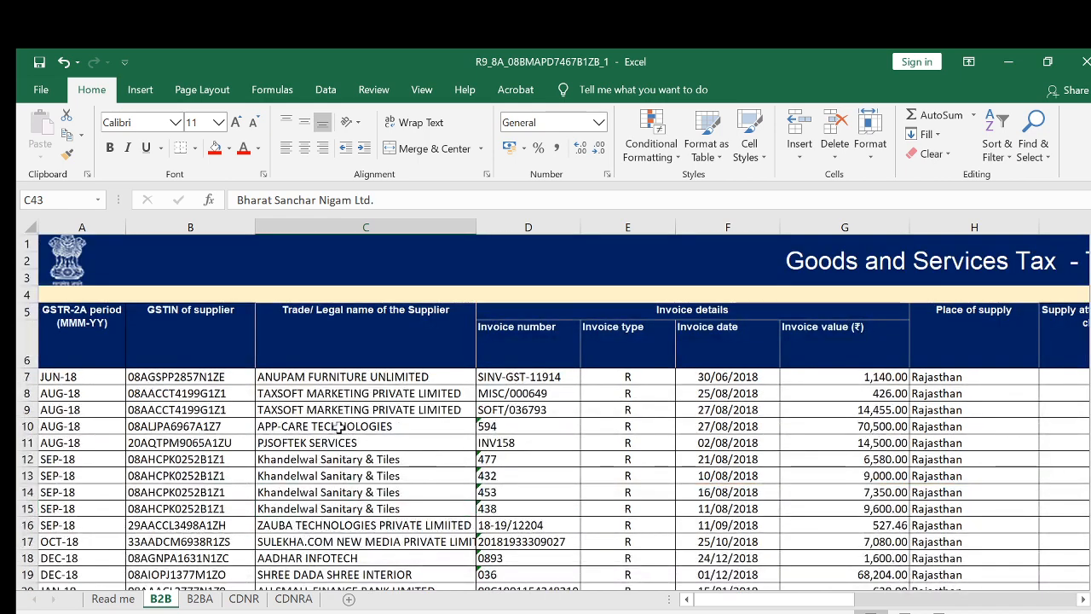
click(306, 347)
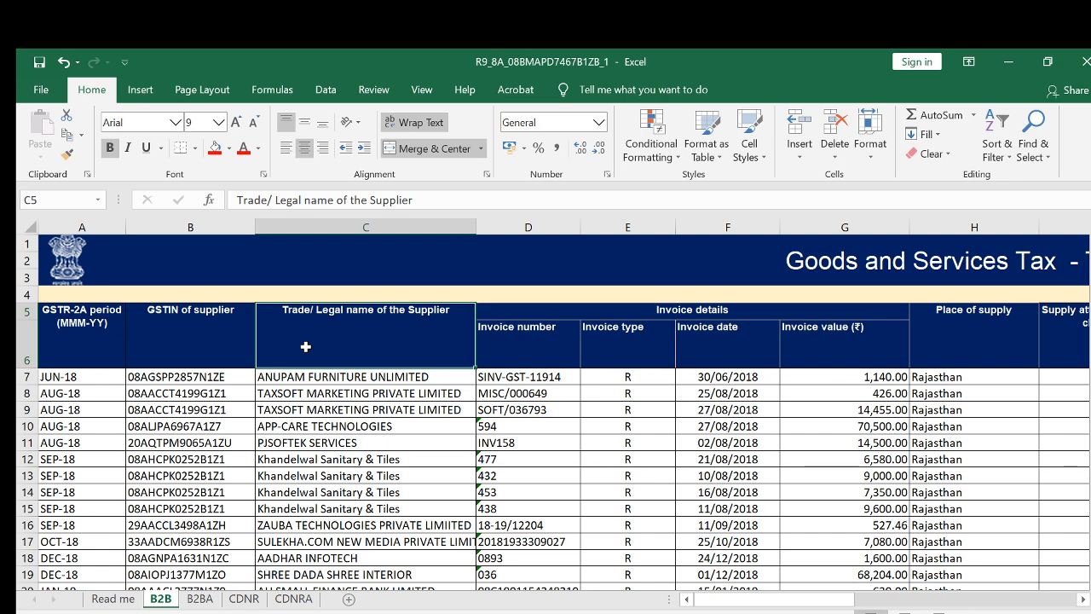
click(533, 345)
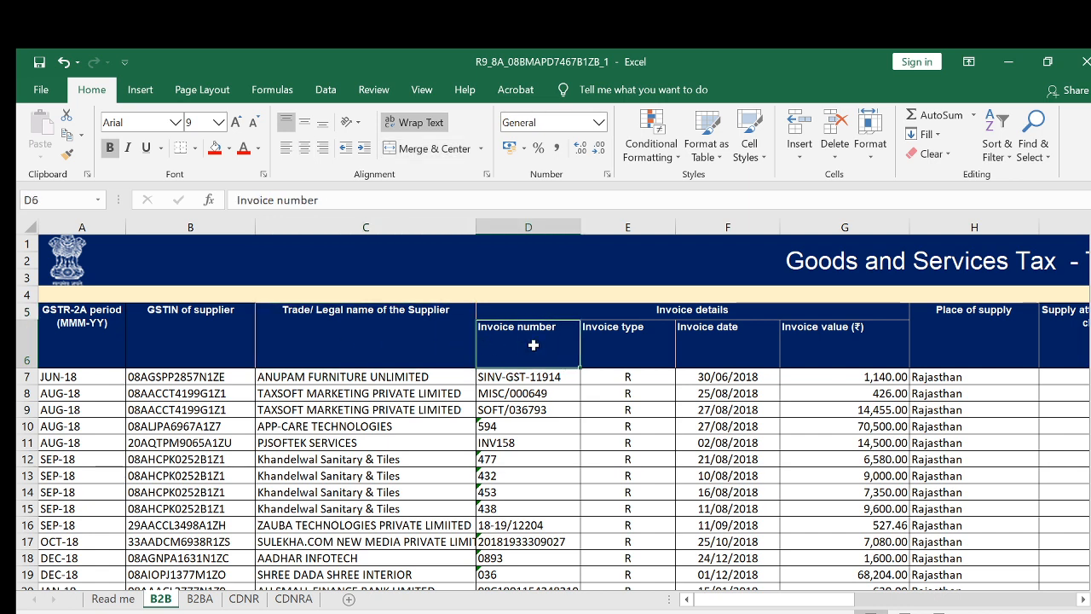
click(755, 349)
click(813, 348)
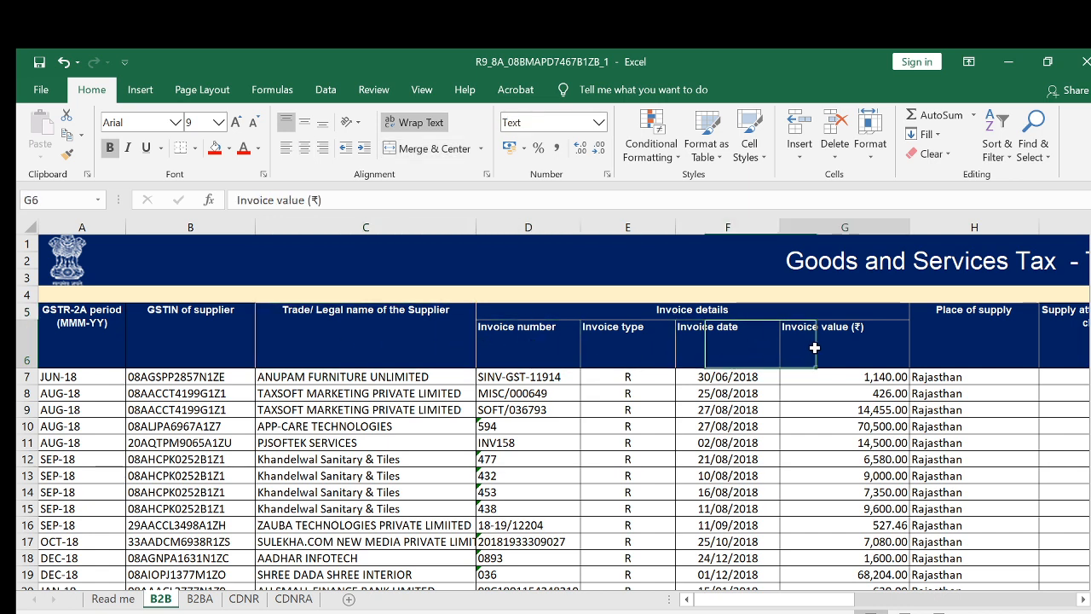
Examine the tax amount, State/UT tax and counterparty GSTR-1 filing date columns of the B2B sheet.
scroll(814, 348, right, 5)
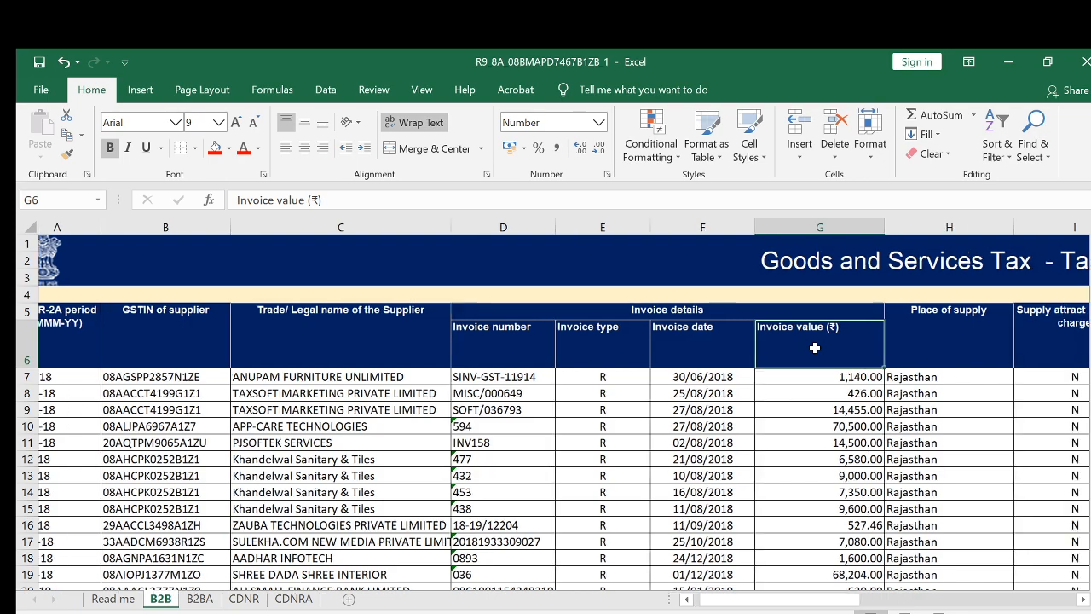
scroll(814, 348, right, 1)
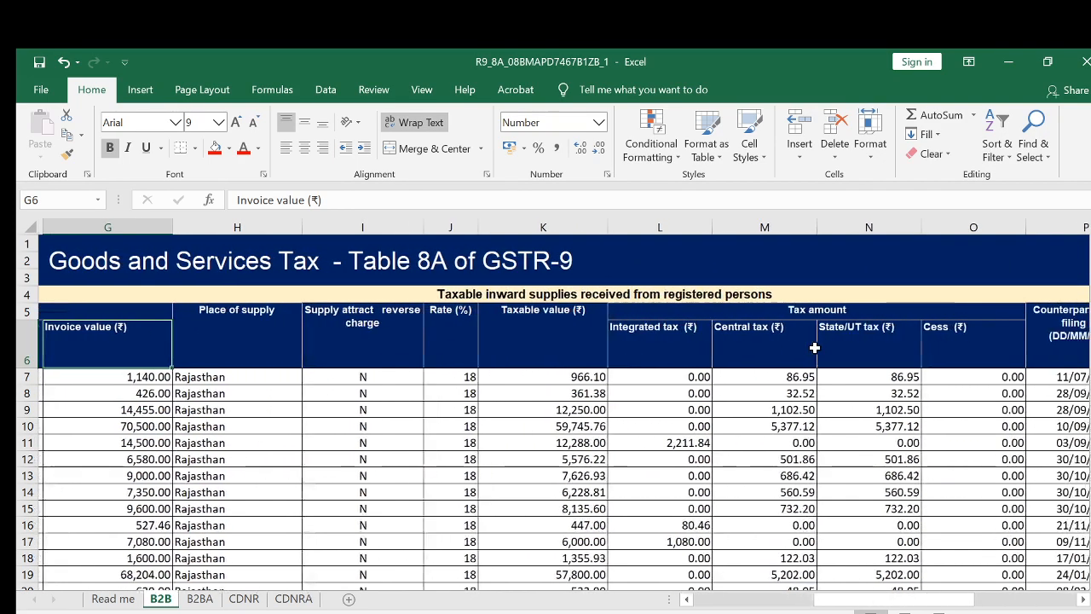
click(815, 348)
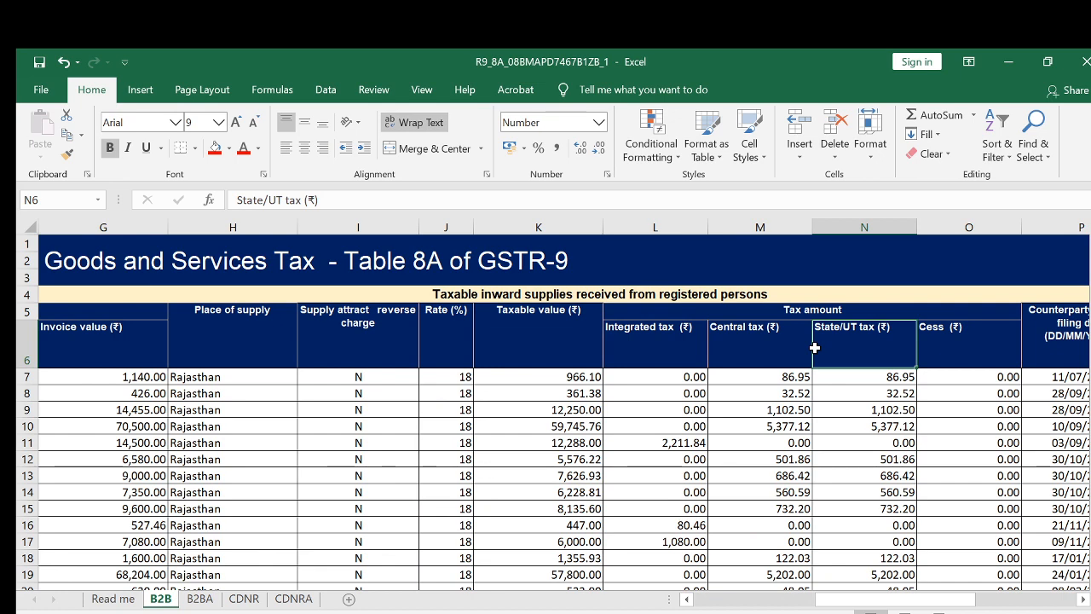
scroll(814, 348, right, 2)
click(815, 348)
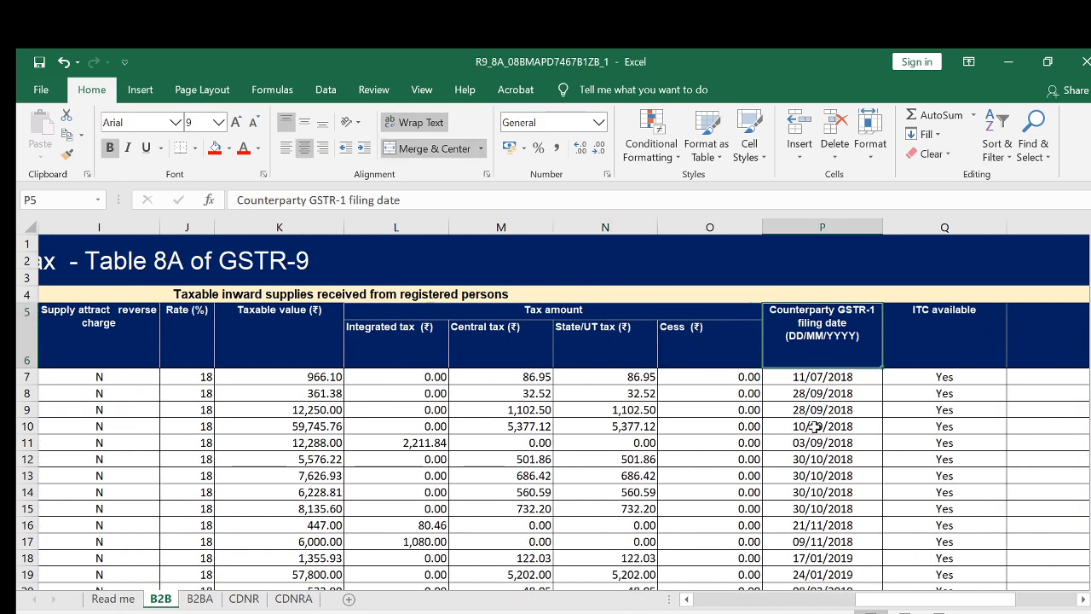
scroll(816, 427, right, 1)
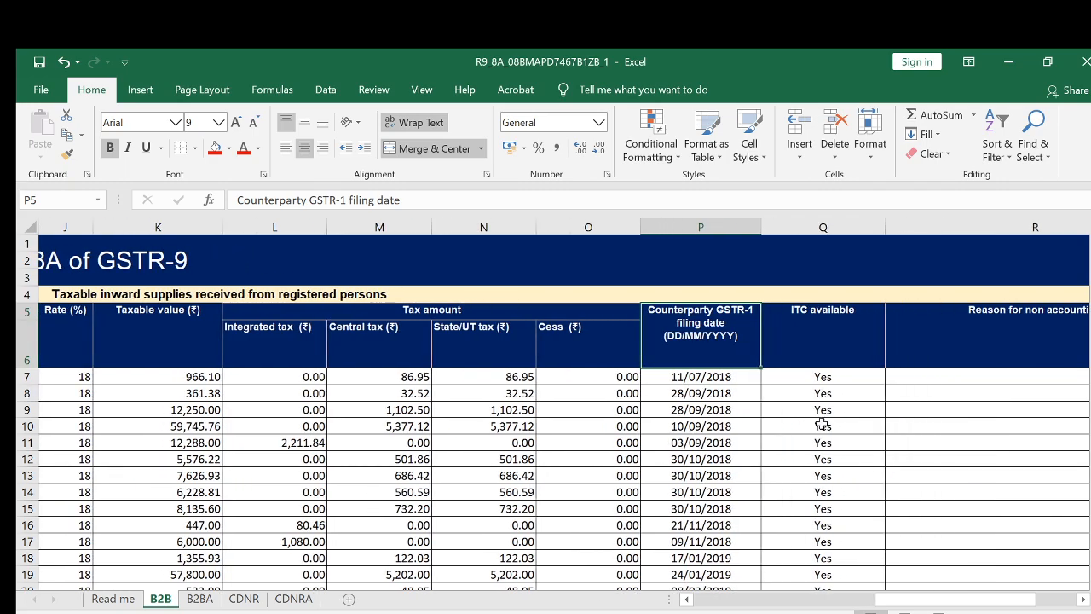
Check the ITC available entries in Q7:Q45 and the adjacent Reason for non accounting header.
click(863, 323)
scroll(841, 426, down, 8)
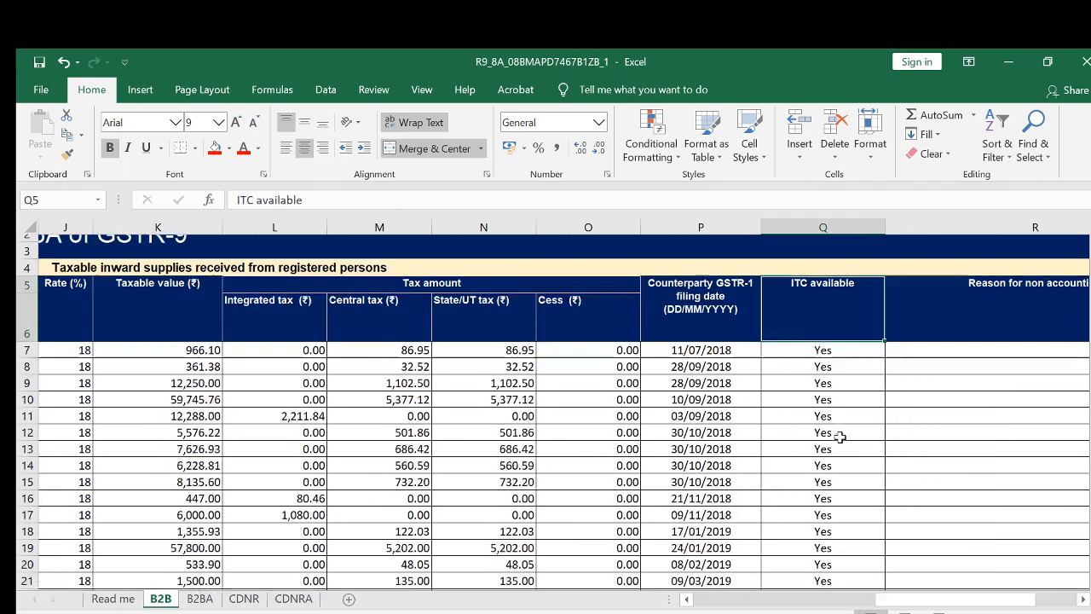
scroll(840, 437, down, 1)
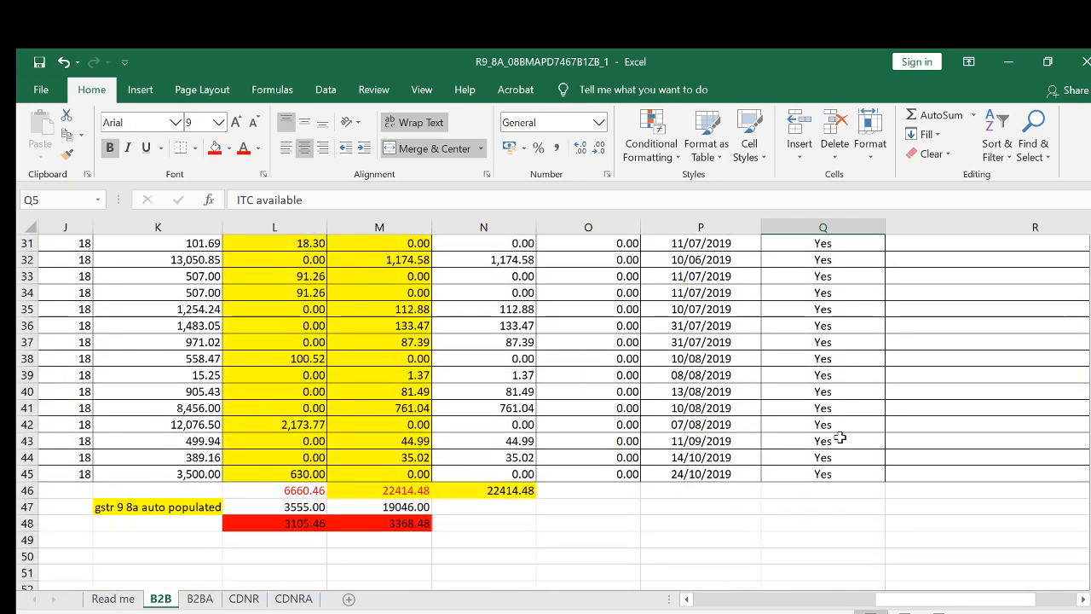
scroll(839, 436, up, 6)
scroll(840, 437, up, 4)
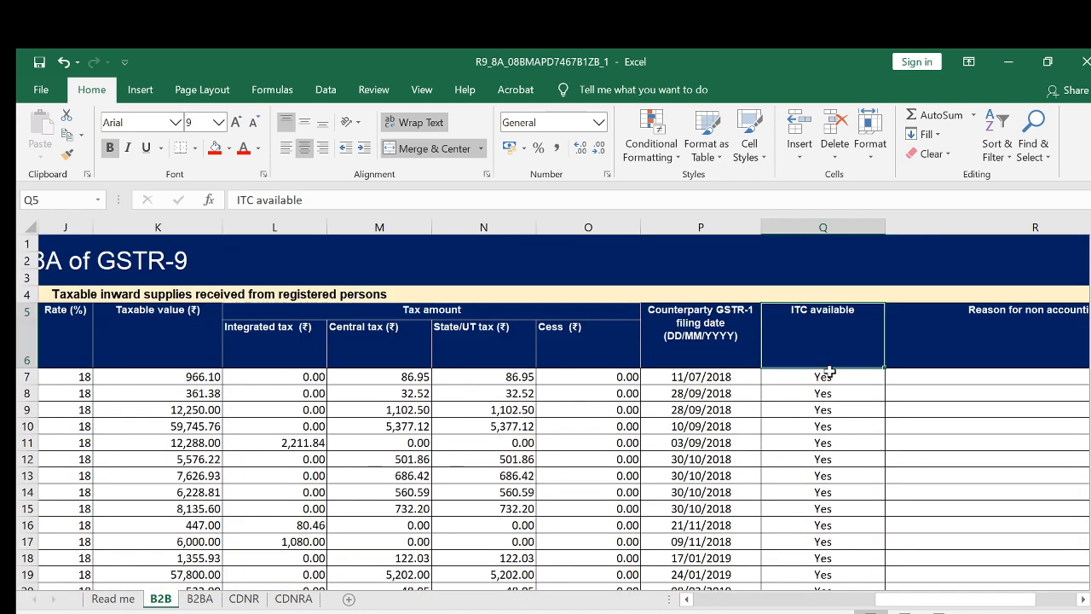
drag(829, 373, 833, 503)
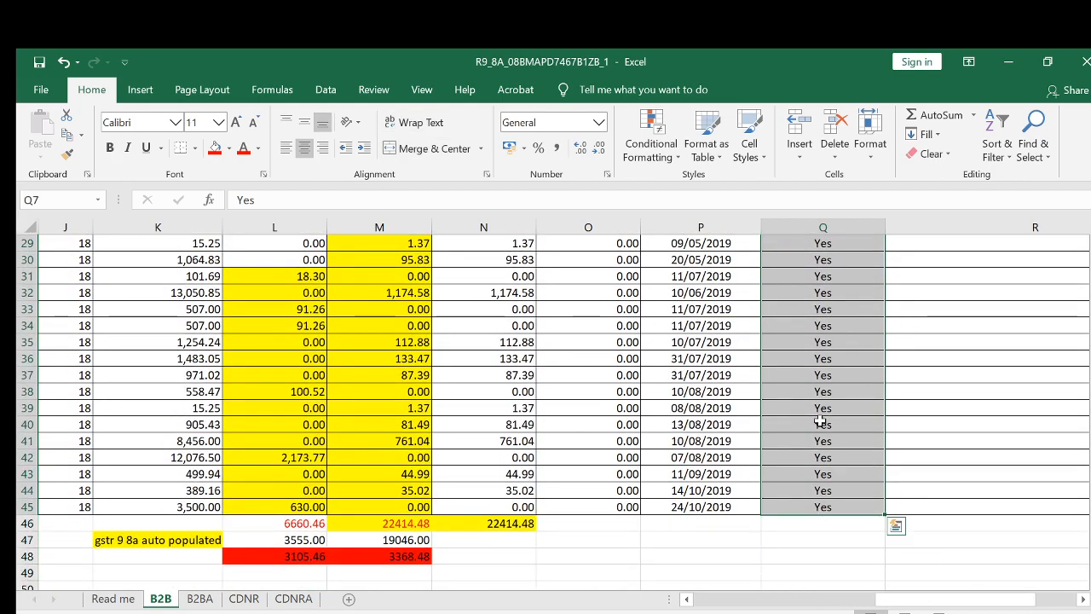
scroll(810, 341, up, 9)
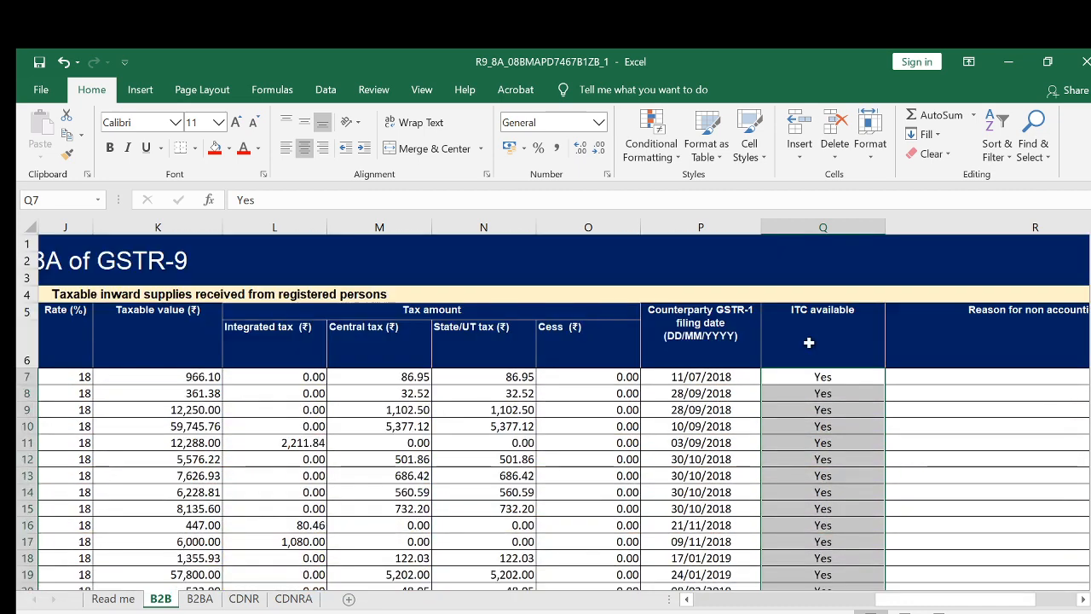
click(809, 342)
drag(816, 375, 843, 550)
click(878, 441)
scroll(895, 418, up, 7)
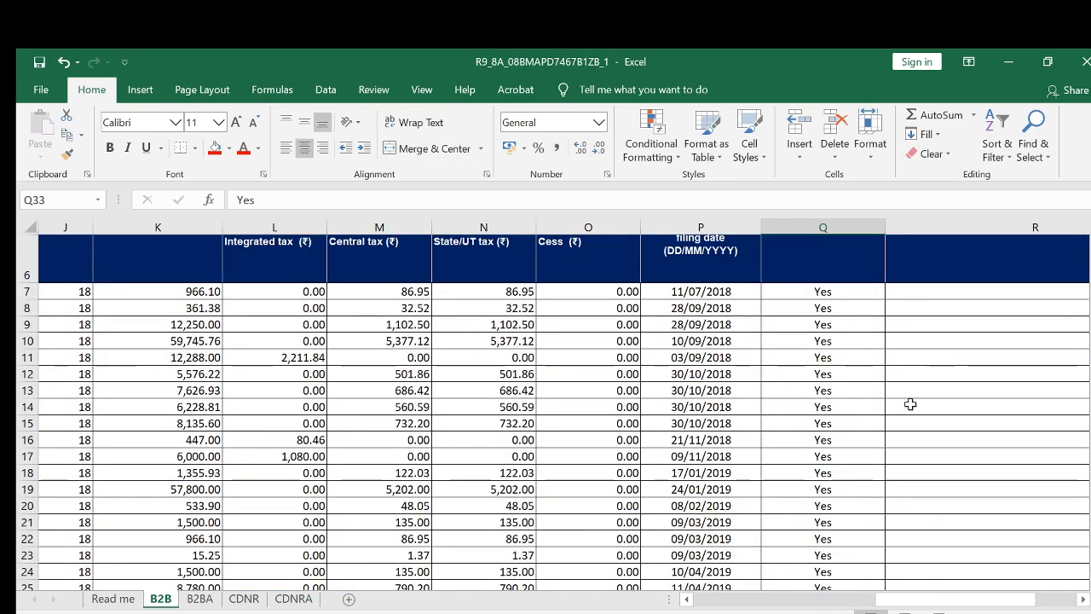
click(972, 346)
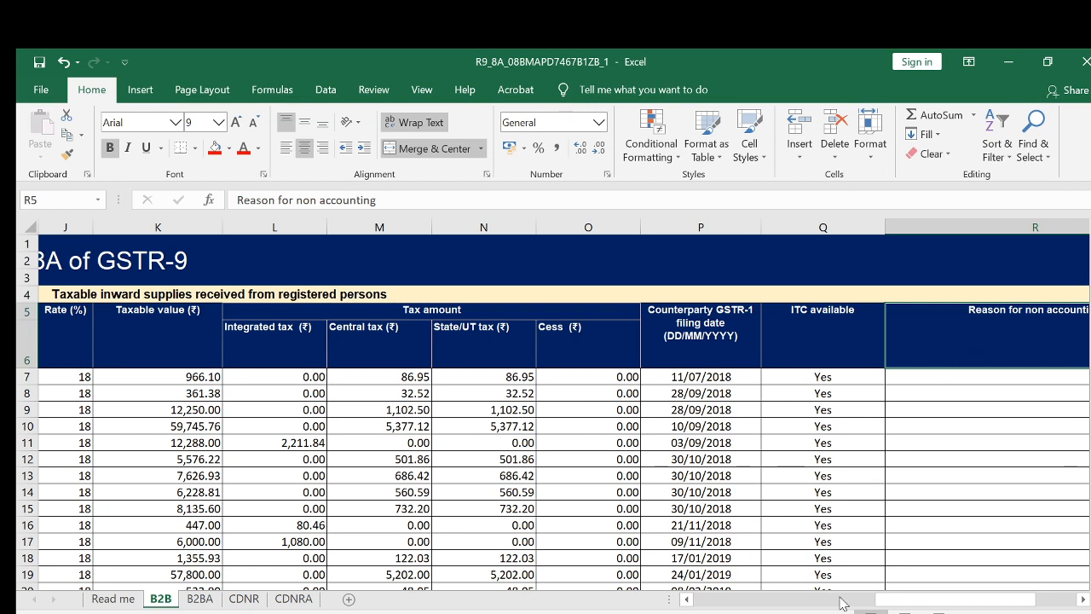
Review the invoice details of the last rows and the GSTR-2A periods from APR-19 to JUL-19.
drag(891, 601, 699, 611)
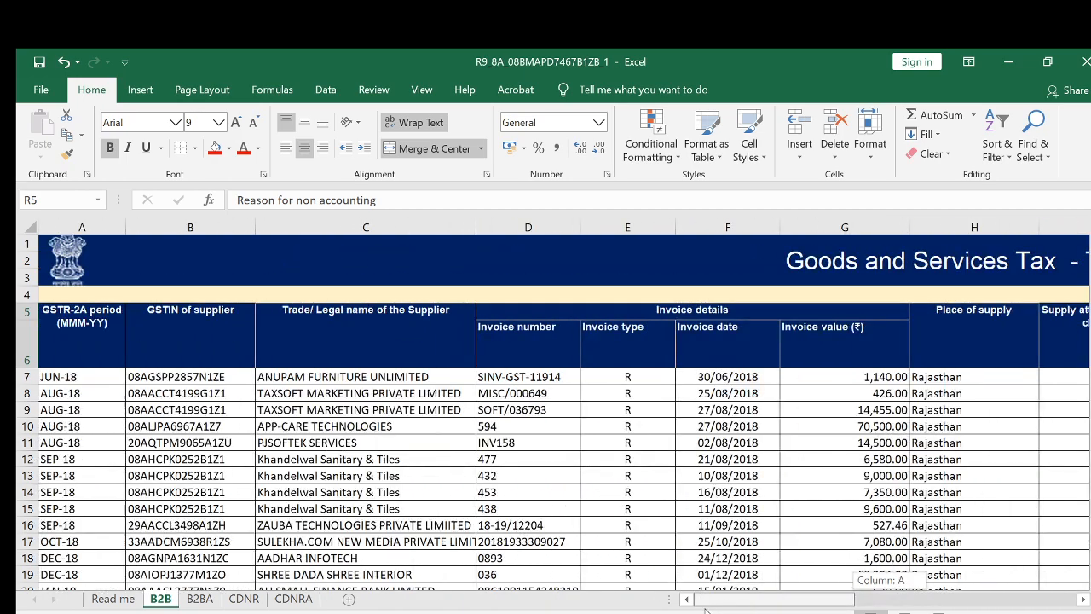
click(567, 438)
scroll(567, 437, down, 1)
scroll(567, 437, down, 10)
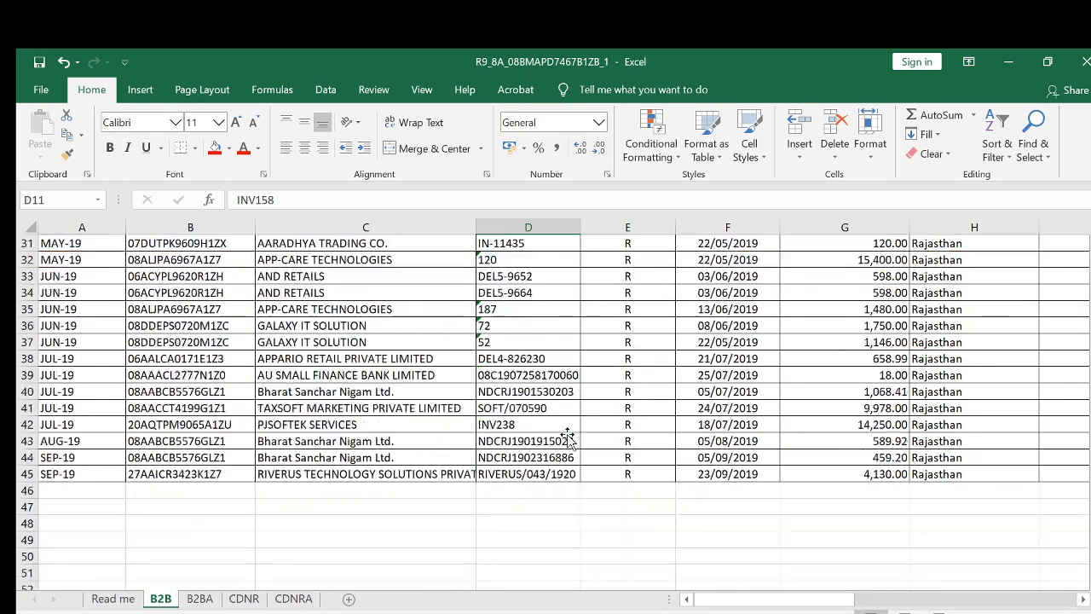
click(633, 375)
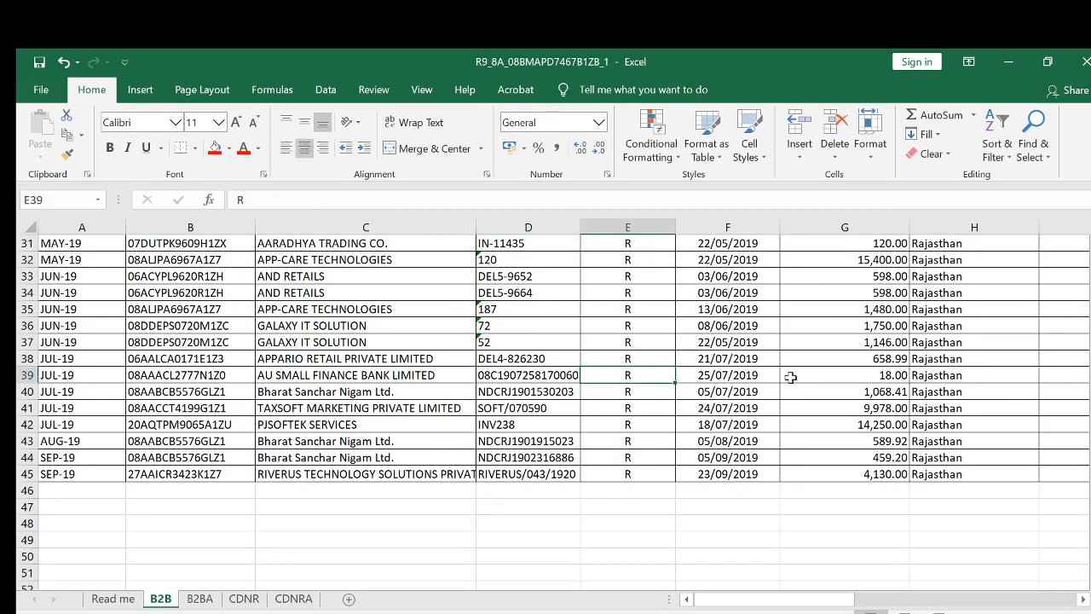
scroll(817, 390, right, 1)
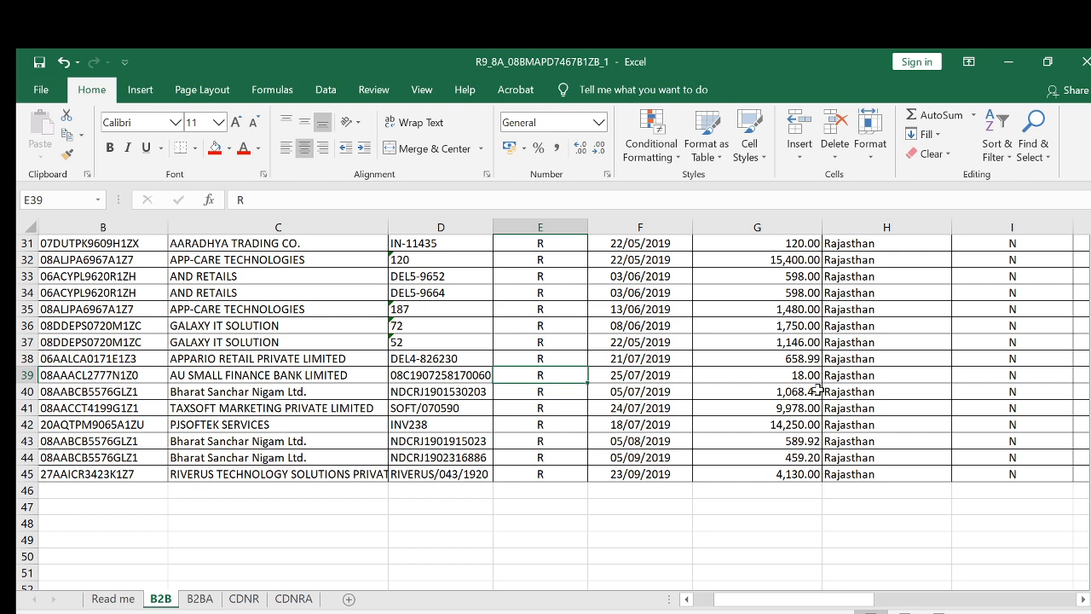
scroll(817, 390, down, 1)
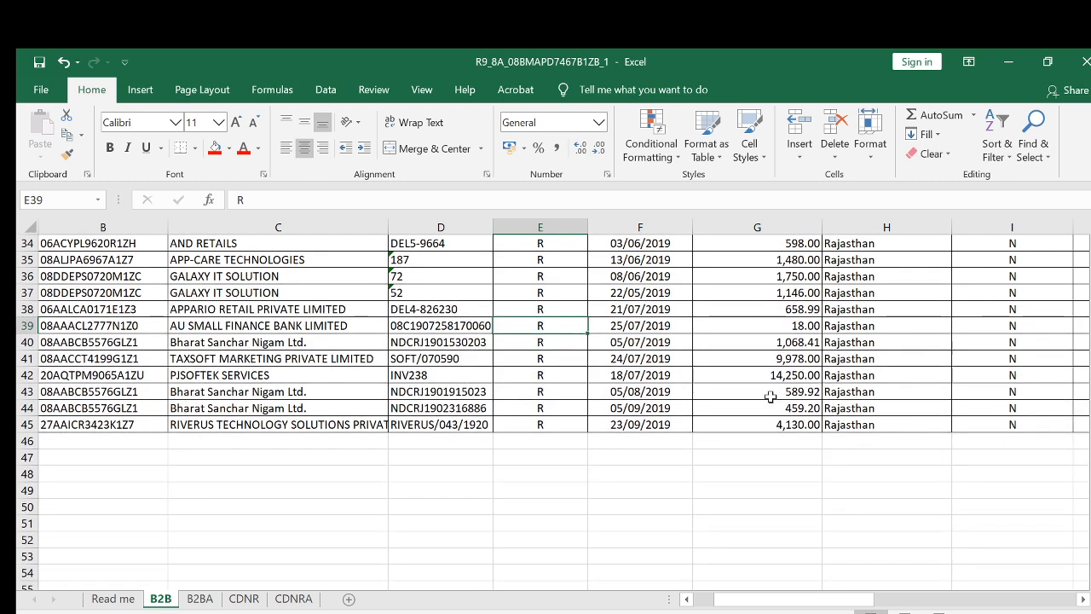
click(717, 393)
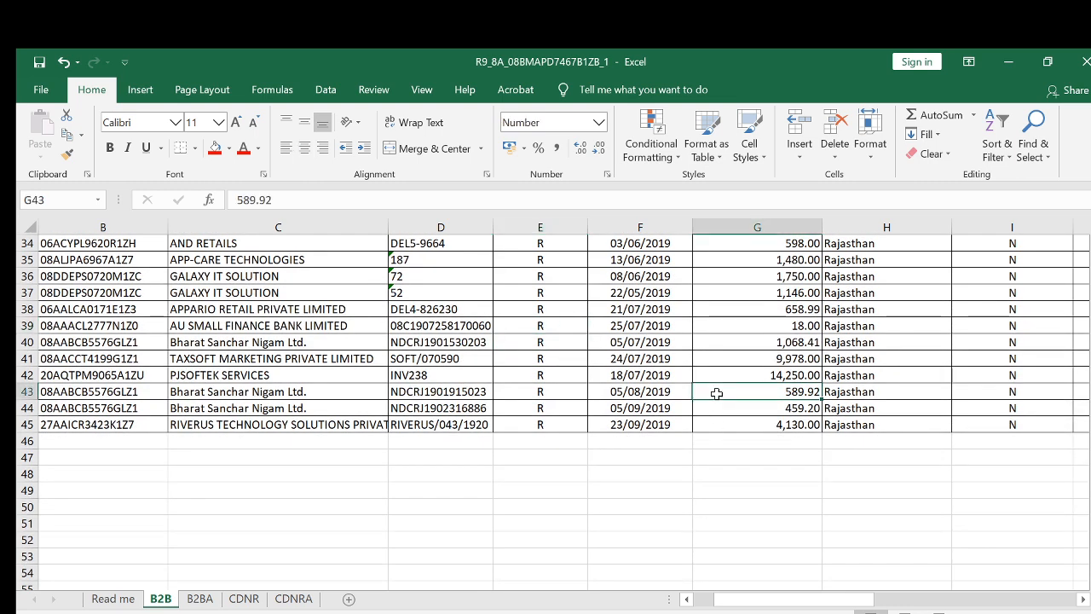
scroll(56, 390, up, 2)
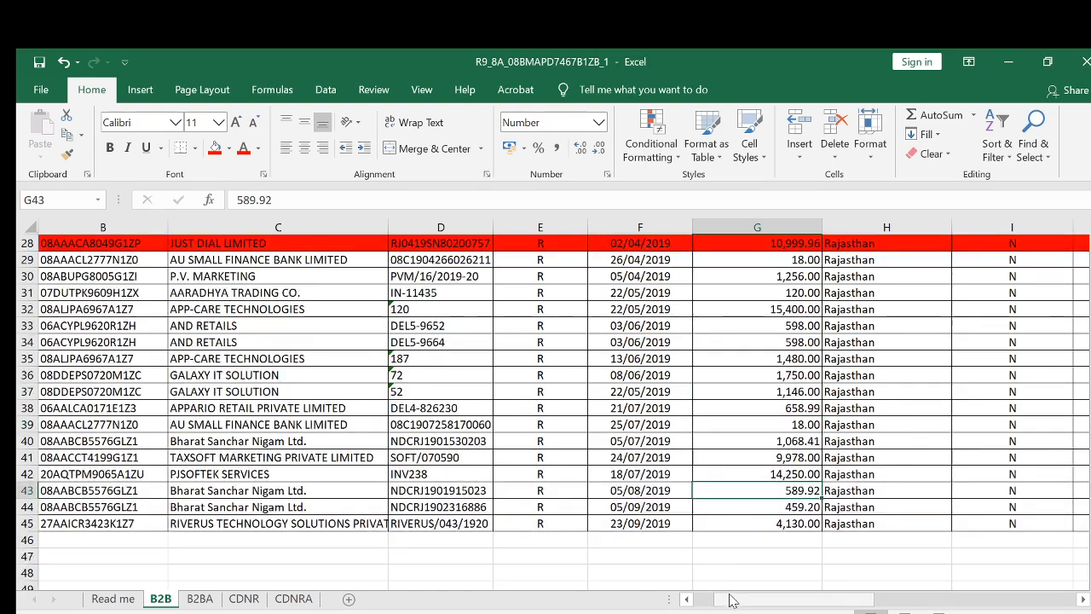
drag(733, 601, 633, 605)
scroll(56, 310, up, 2)
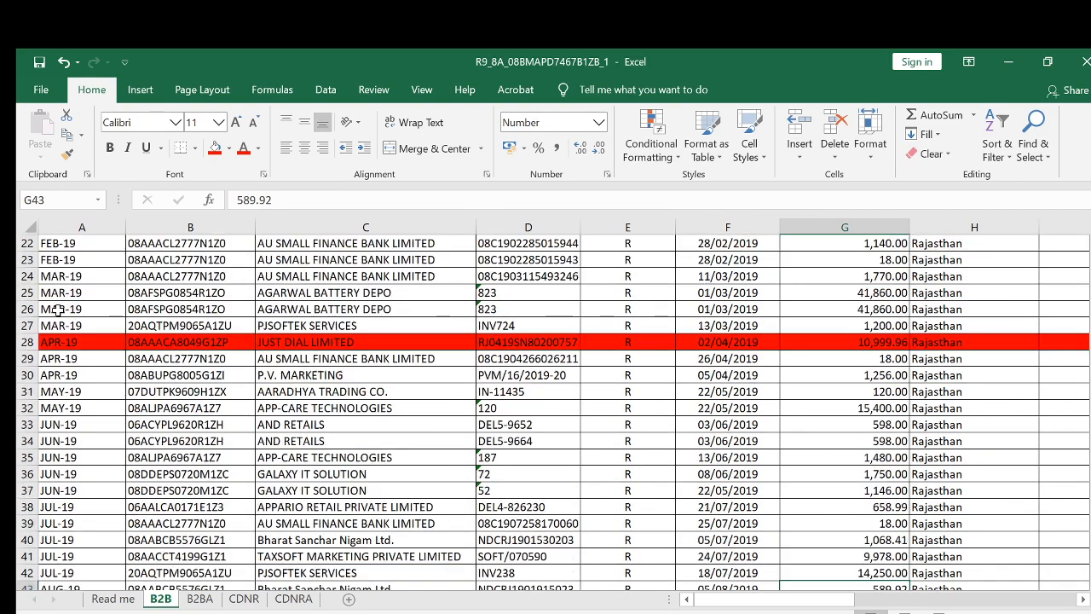
drag(74, 346, 75, 506)
Switch to the GST portal in the browser and review the GSTR-9 dashboard from the table 8A download through the table 8 figures to the filing steps.
key(alt+Tab)
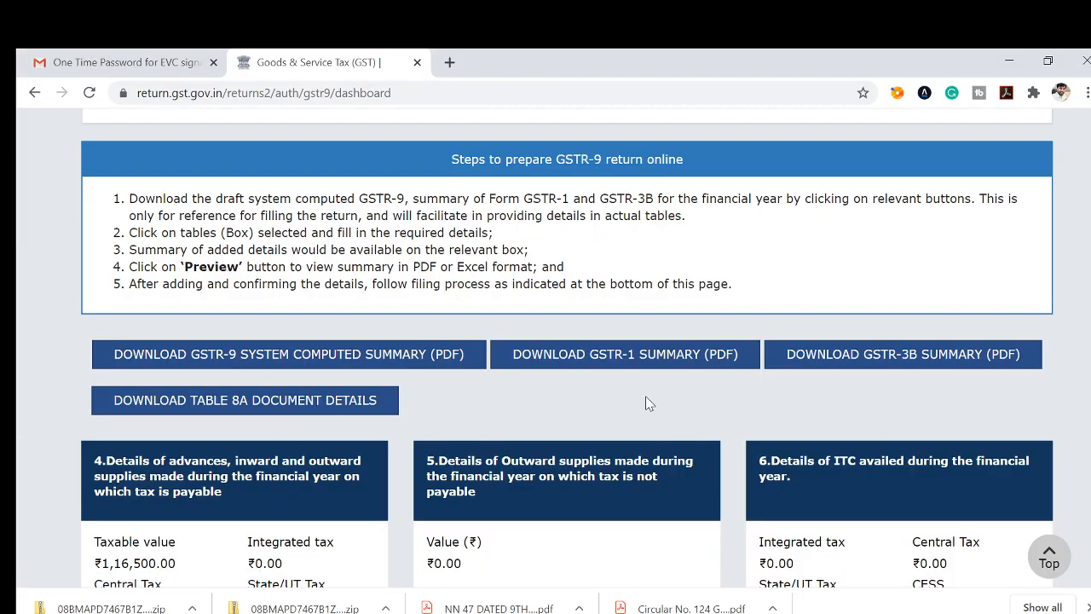
scroll(647, 404, down, 6)
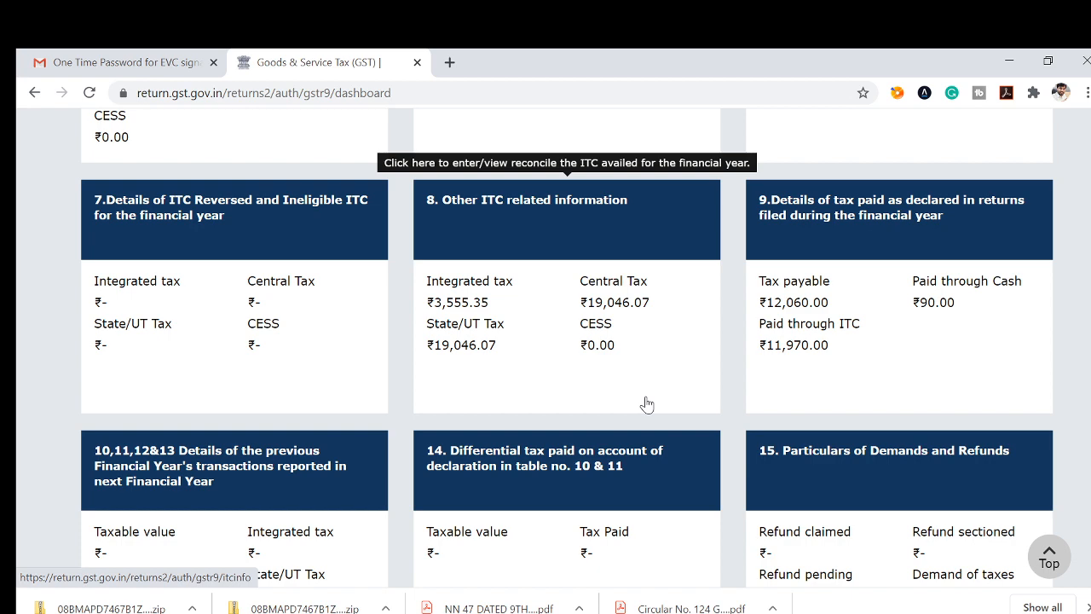
scroll(648, 404, up, 2)
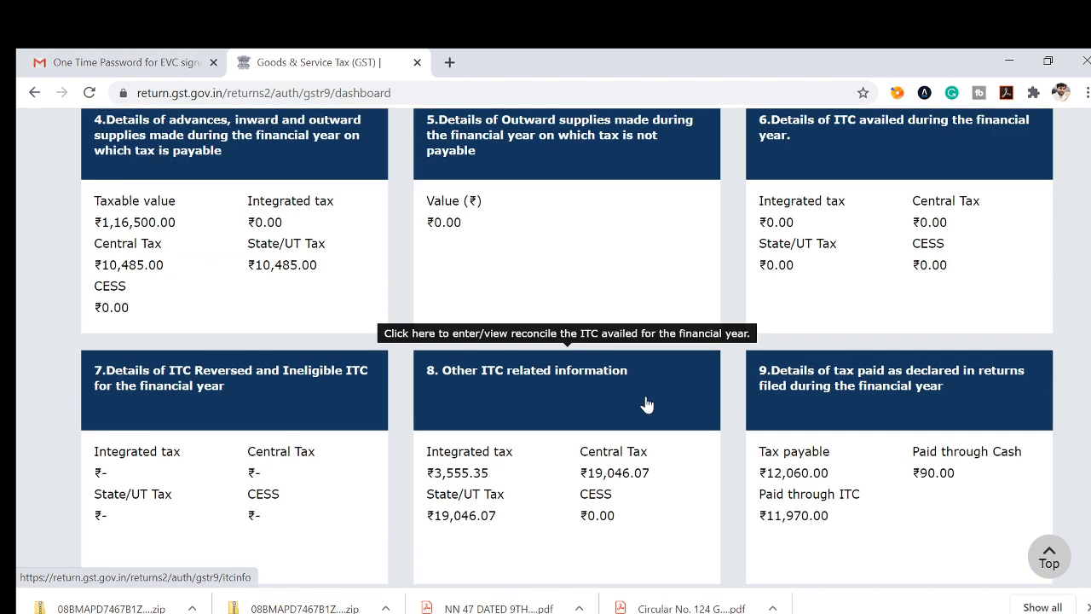
scroll(648, 404, up, 3)
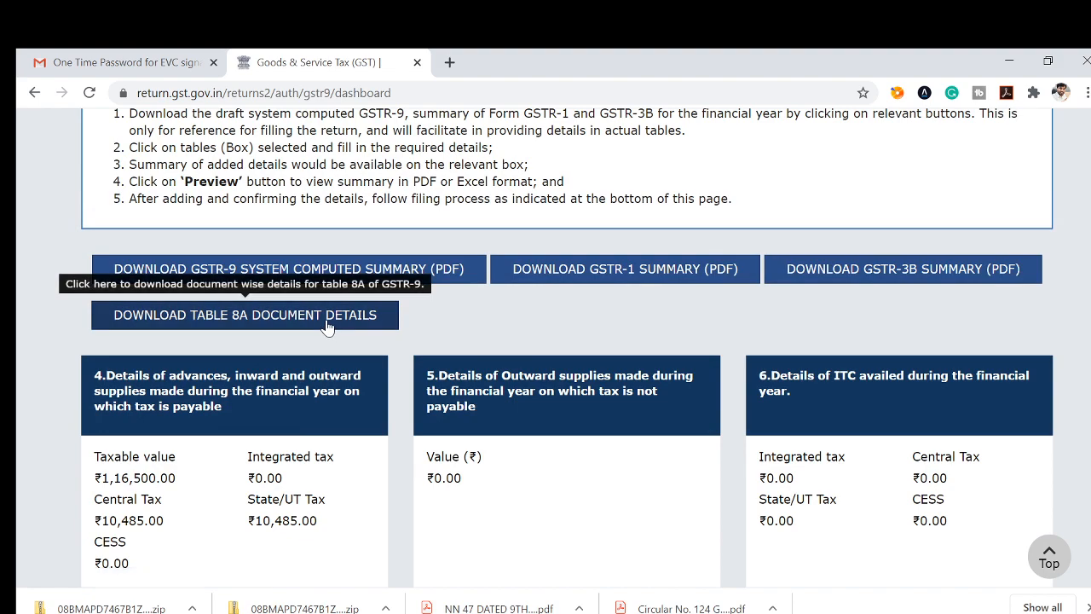
scroll(326, 326, down, 4)
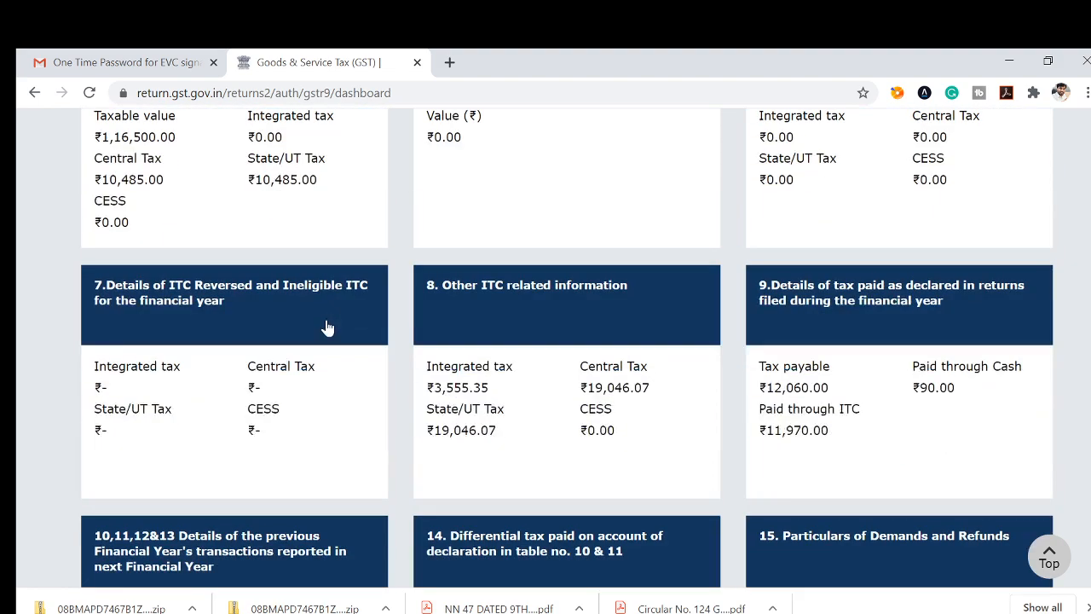
scroll(327, 326, down, 13)
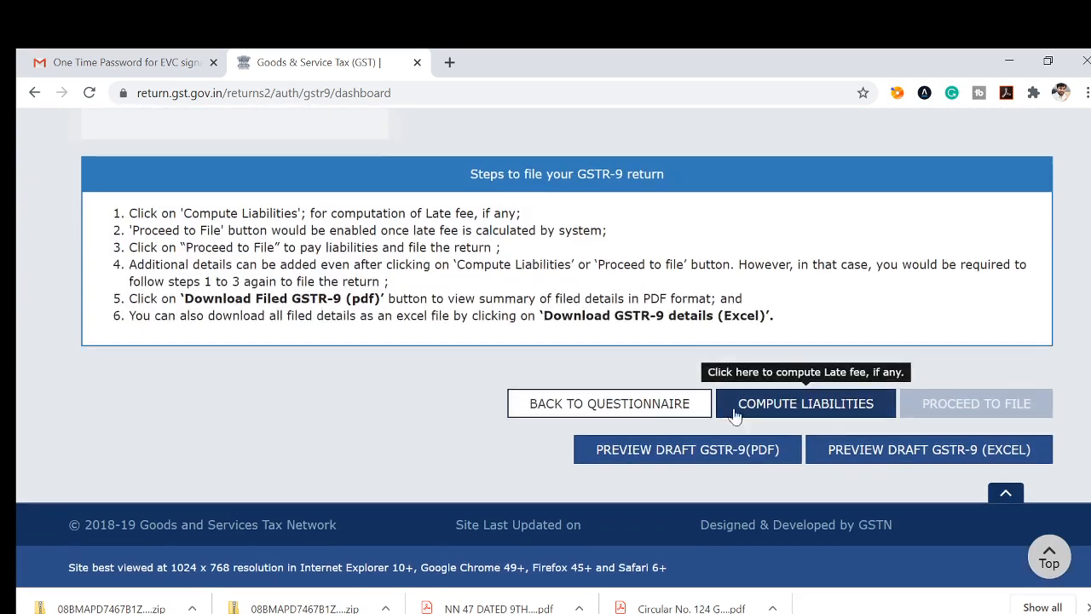
Leave the GSTR-9 dashboard through the Nil return questionnaire and return to the File Annual Returns page.
click(637, 409)
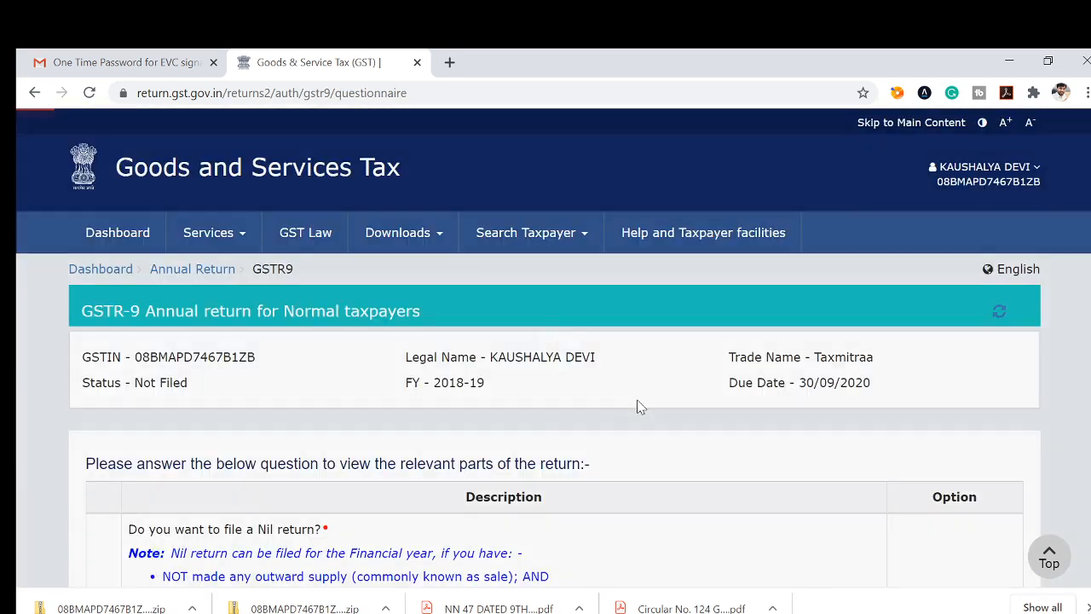
scroll(477, 375, down, 3)
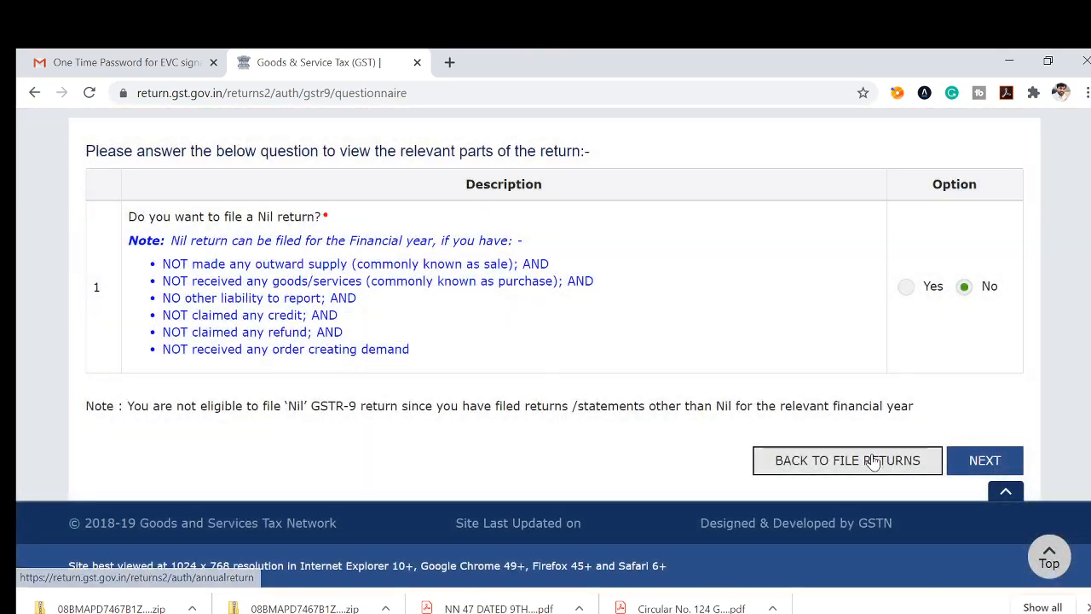
click(871, 460)
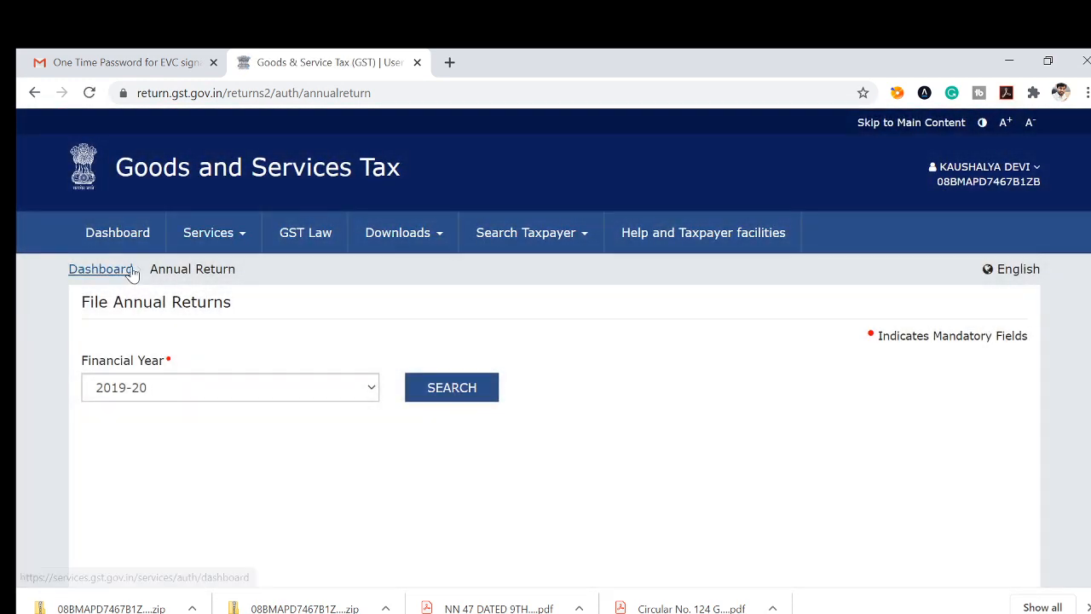
Open the portal's main dashboard and check the liability, cash and credit ledger balances.
click(125, 238)
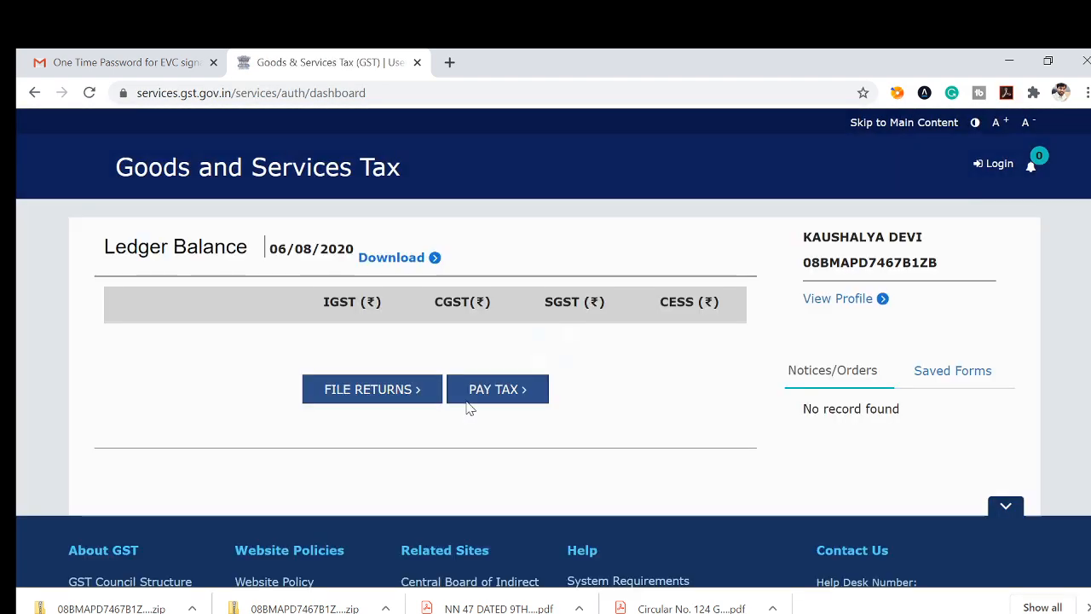
scroll(445, 412, down, 2)
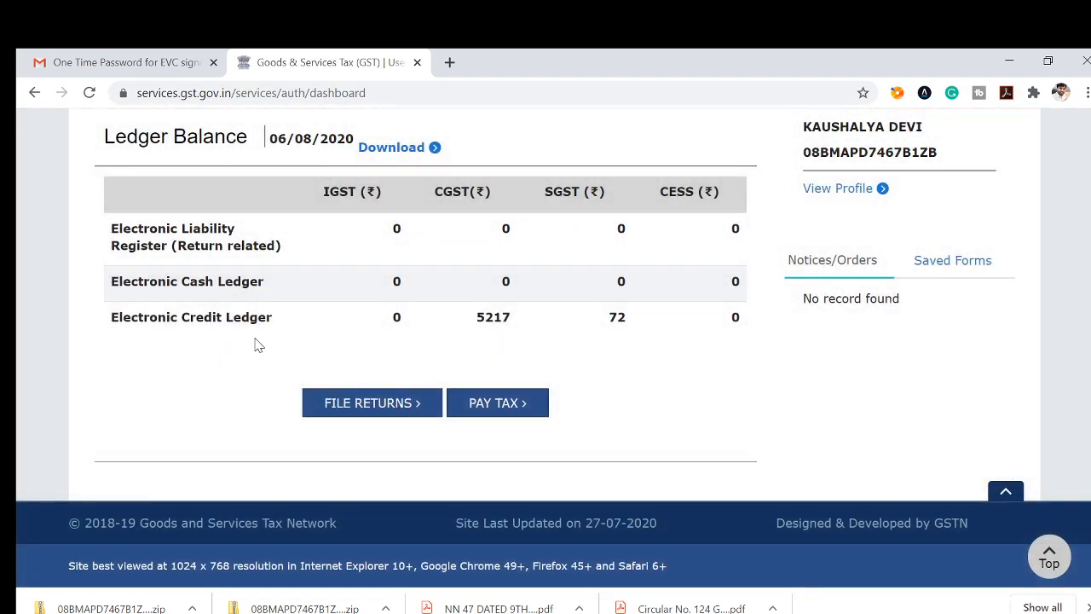
scroll(224, 324, up, 2)
click(141, 220)
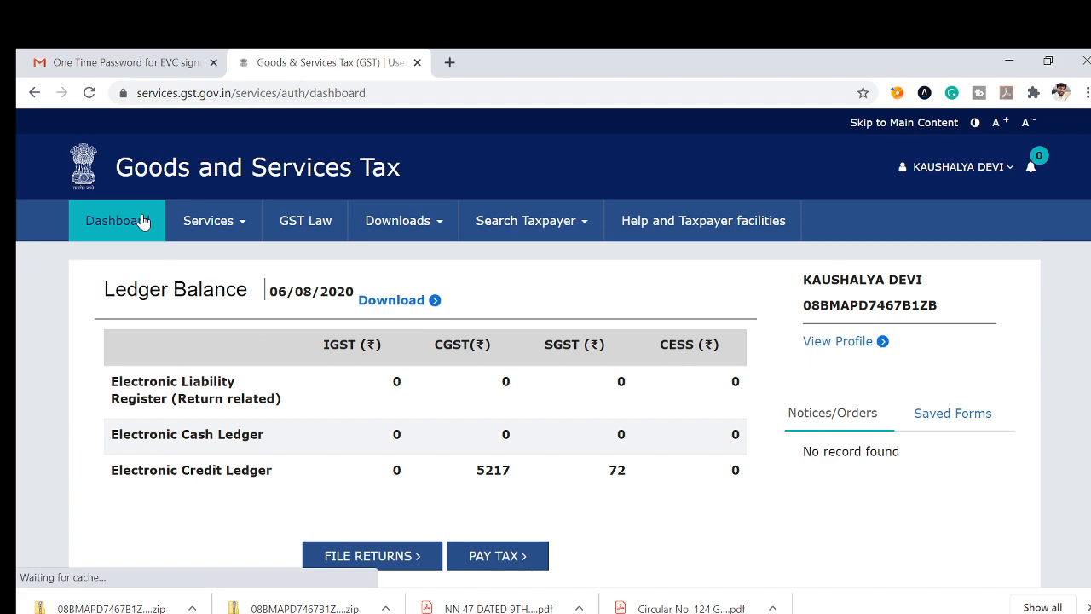
scroll(429, 402, down, 2)
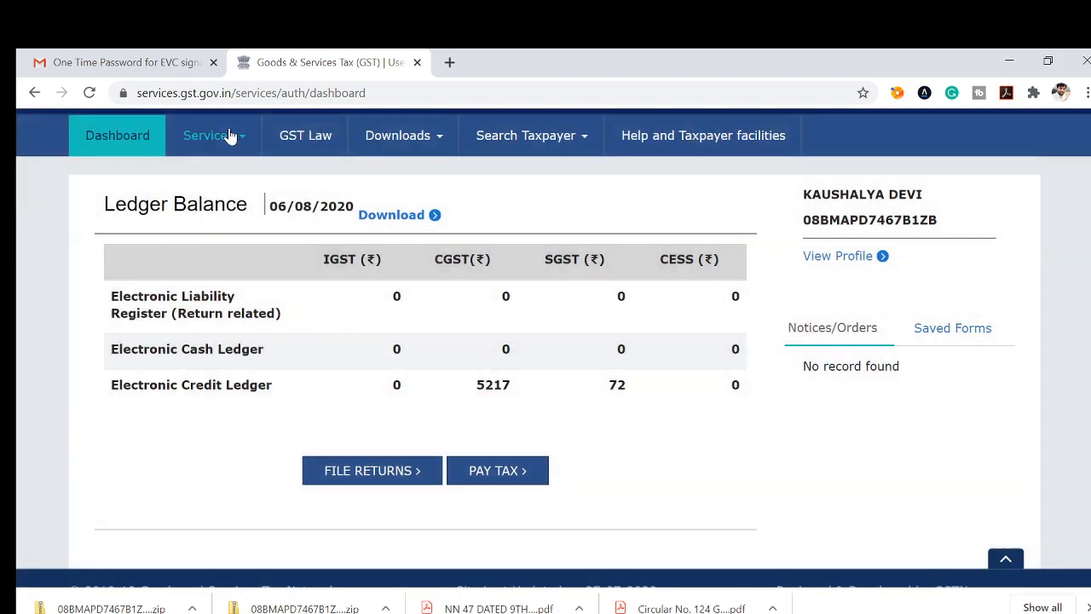
Open the Annual Return service and search for the forms of financial year 2019-20.
mouse_move(230, 138)
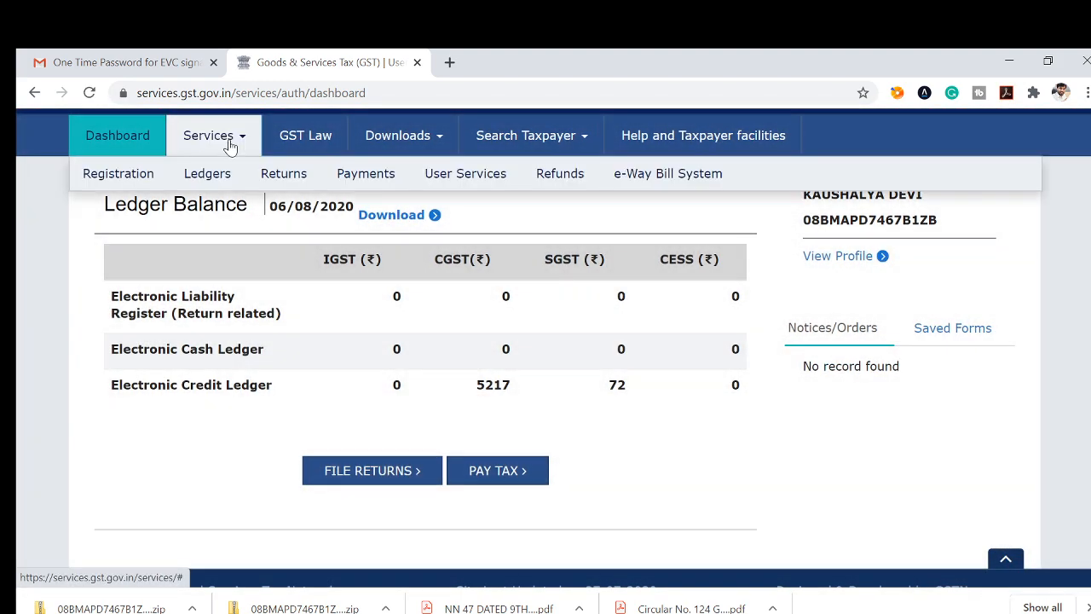
mouse_move(282, 175)
click(597, 274)
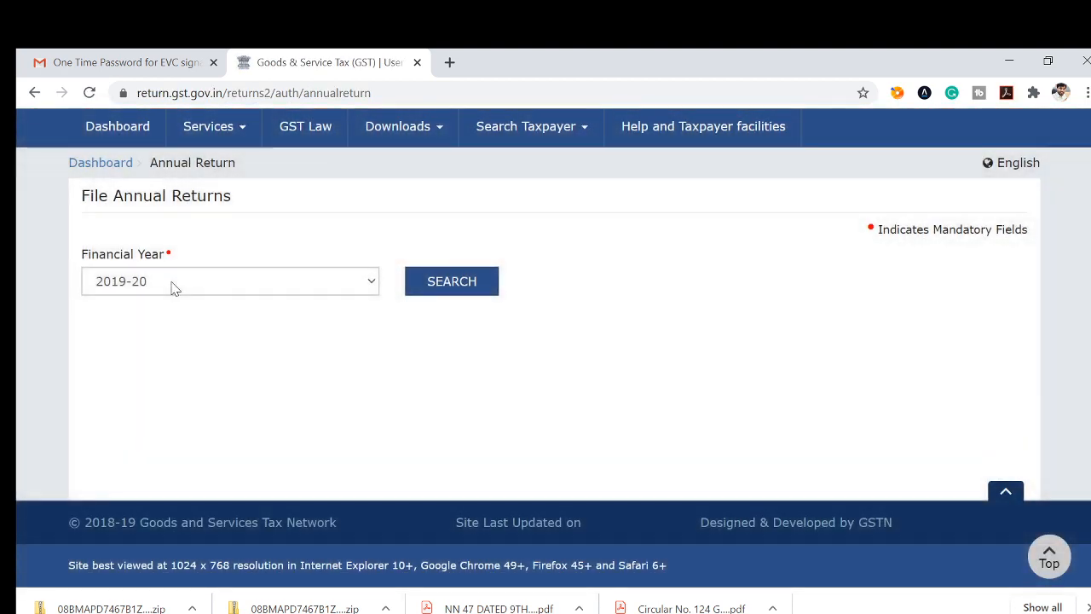
click(173, 288)
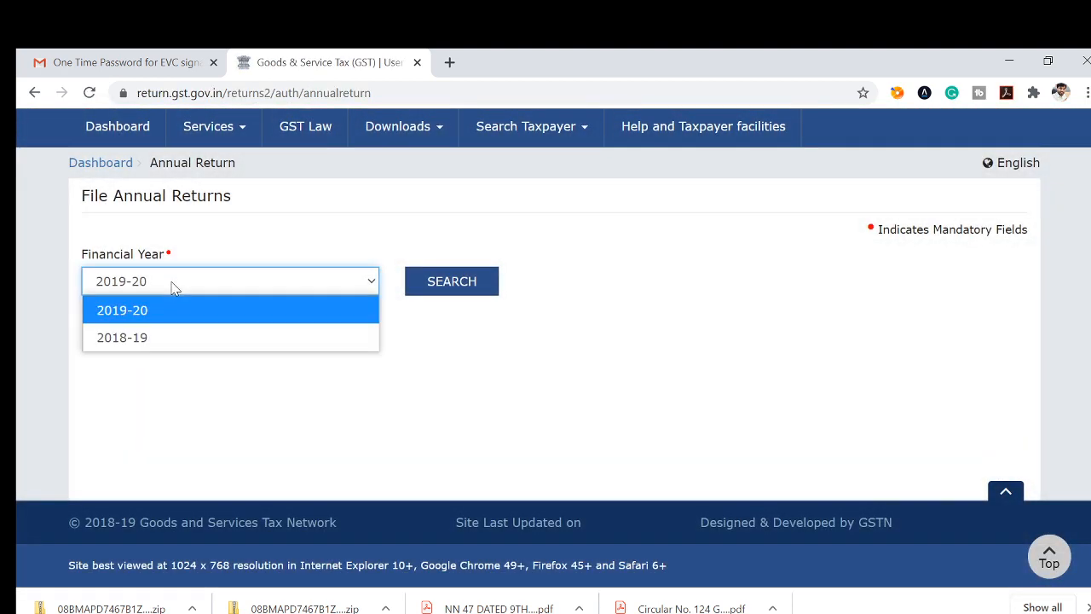
click(167, 309)
click(411, 284)
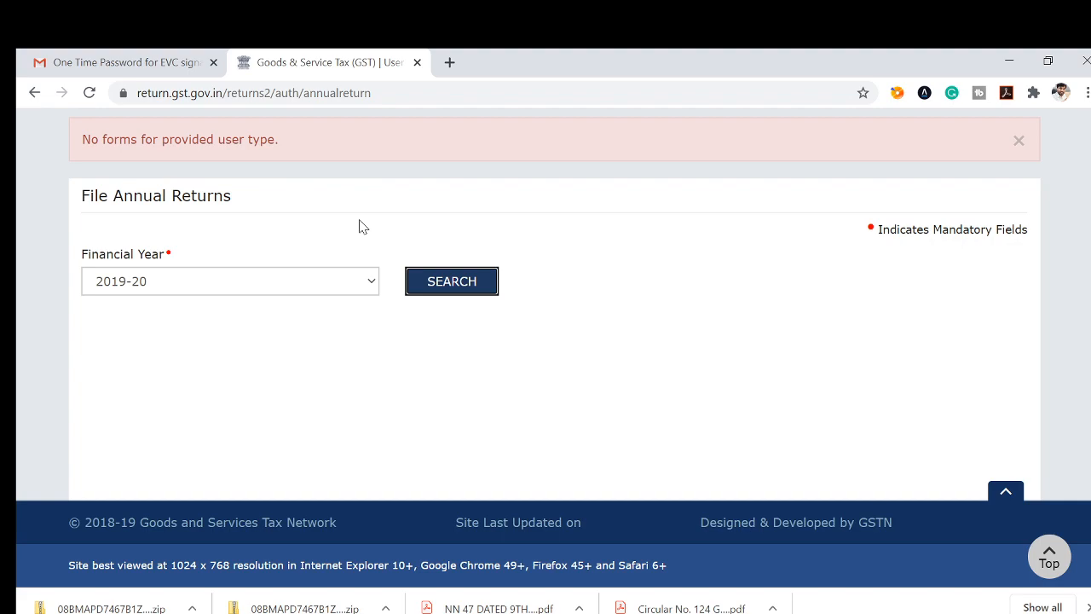
click(716, 613)
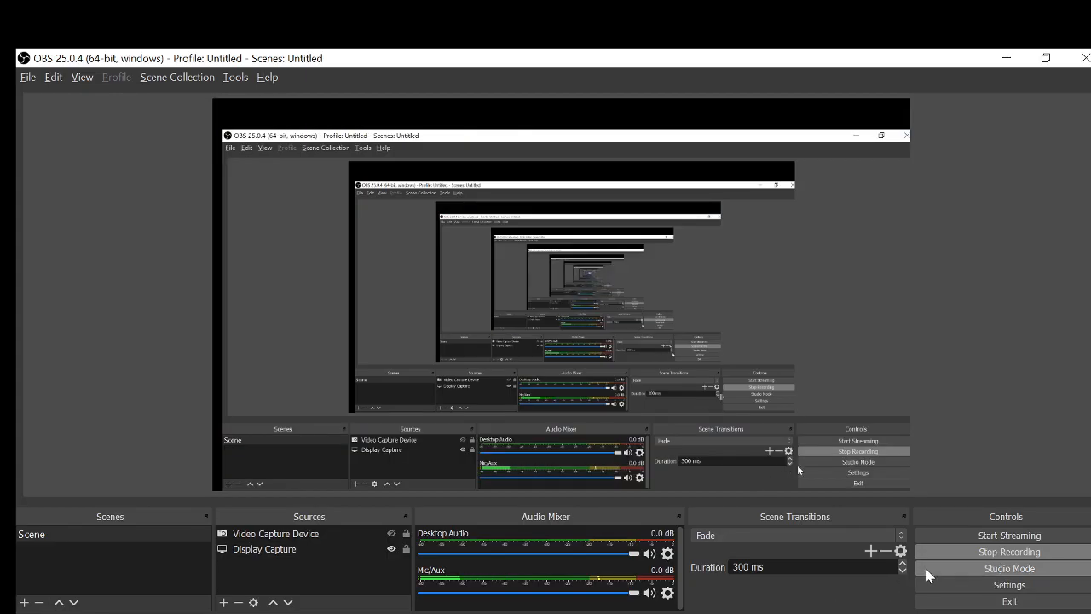